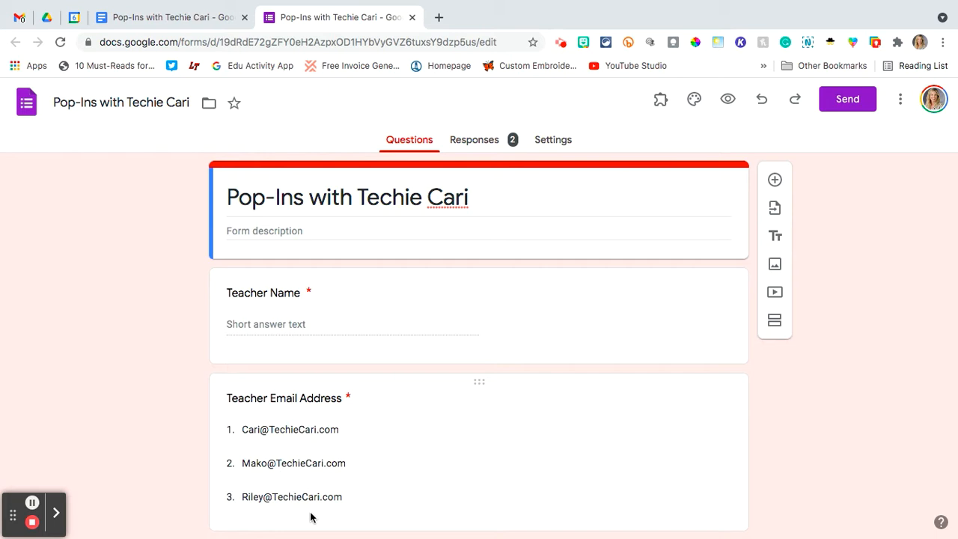
Examine the form's questions for teacher name, teacher email address, subject observed and feedback, including their question types and answer options.
{"action": "left_click", "coordinate": [599, 315]}
{"action": "left_click", "coordinate": [651, 304]}
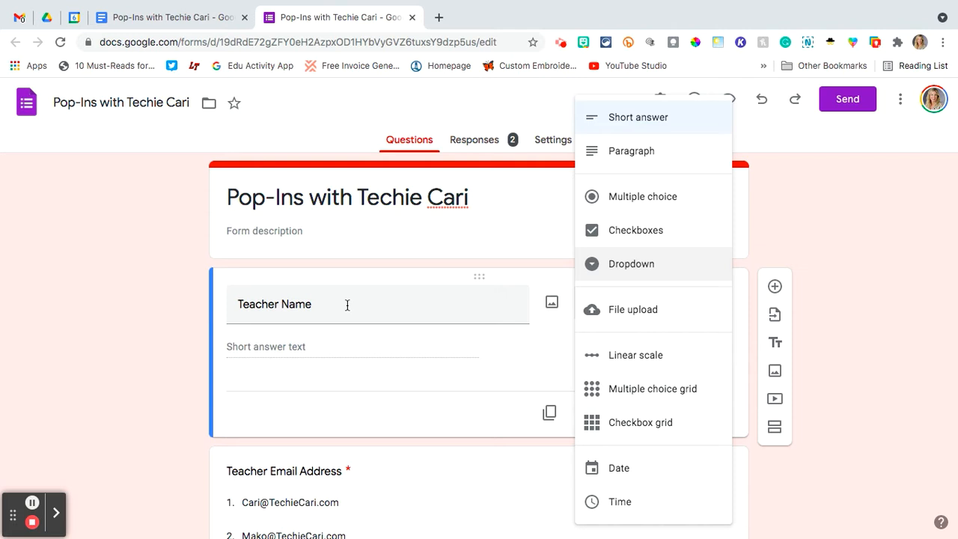
{"action": "left_click", "coordinate": [79, 335]}
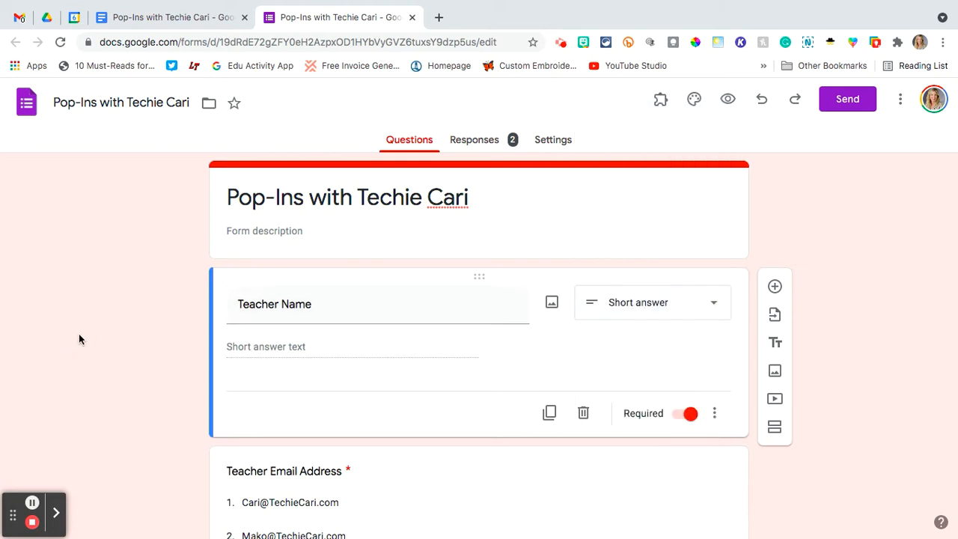
{"action": "scroll", "coordinate": [79, 335], "scroll_direction": "down", "scroll_amount": 2}
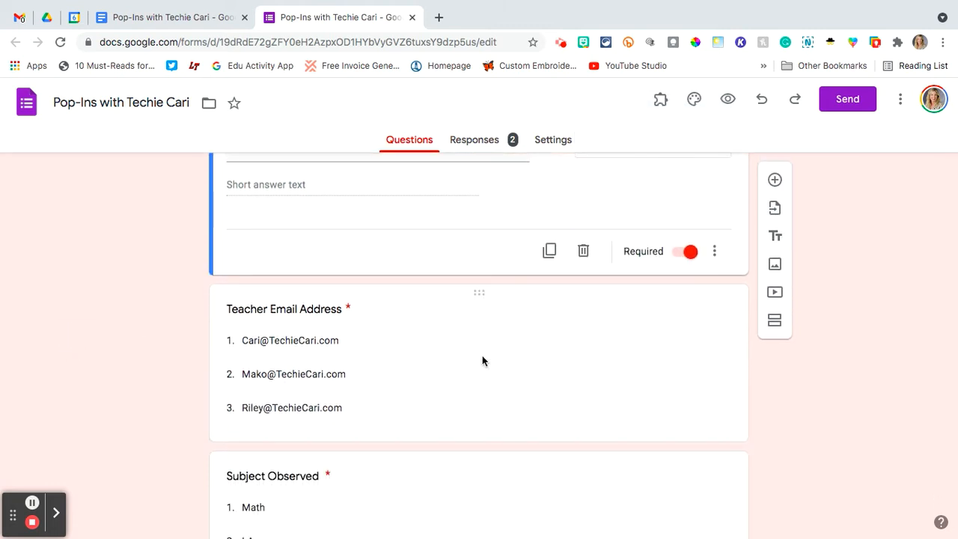
{"action": "left_click", "coordinate": [379, 355]}
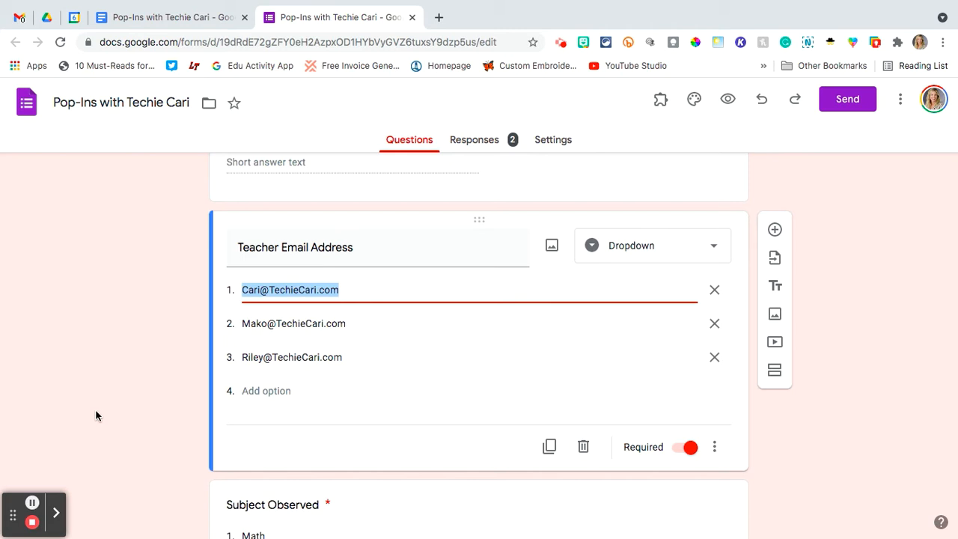
{"action": "left_click", "coordinate": [133, 352]}
{"action": "scroll", "coordinate": [133, 352], "scroll_direction": "down", "scroll_amount": 3}
{"action": "scroll", "coordinate": [132, 357], "scroll_direction": "down", "scroll_amount": 2}
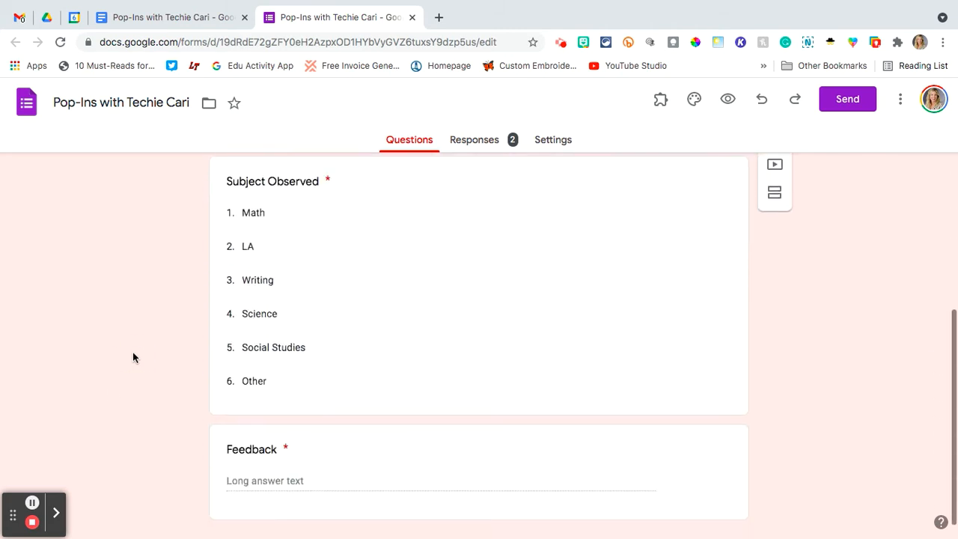
{"action": "left_click", "coordinate": [378, 283]}
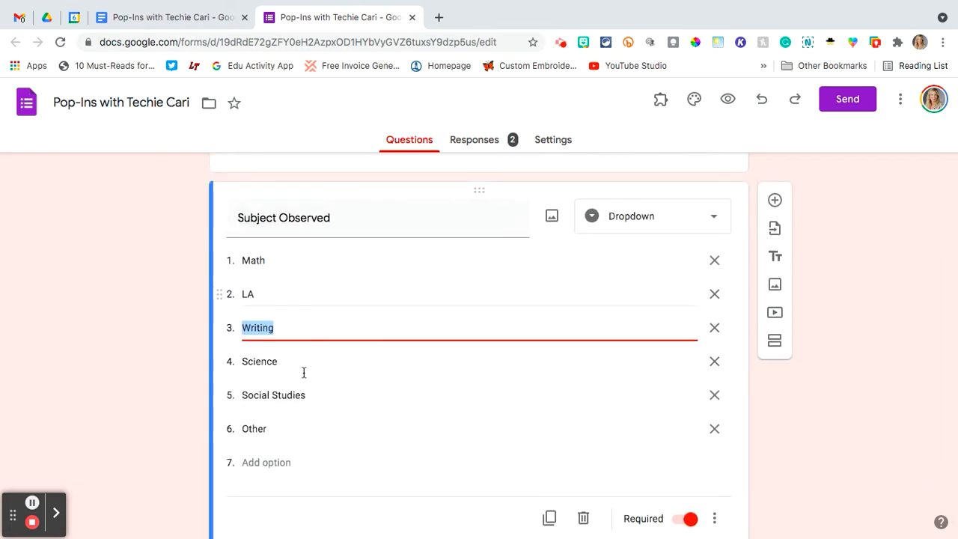
{"action": "scroll", "coordinate": [151, 355], "scroll_direction": "down", "scroll_amount": 2}
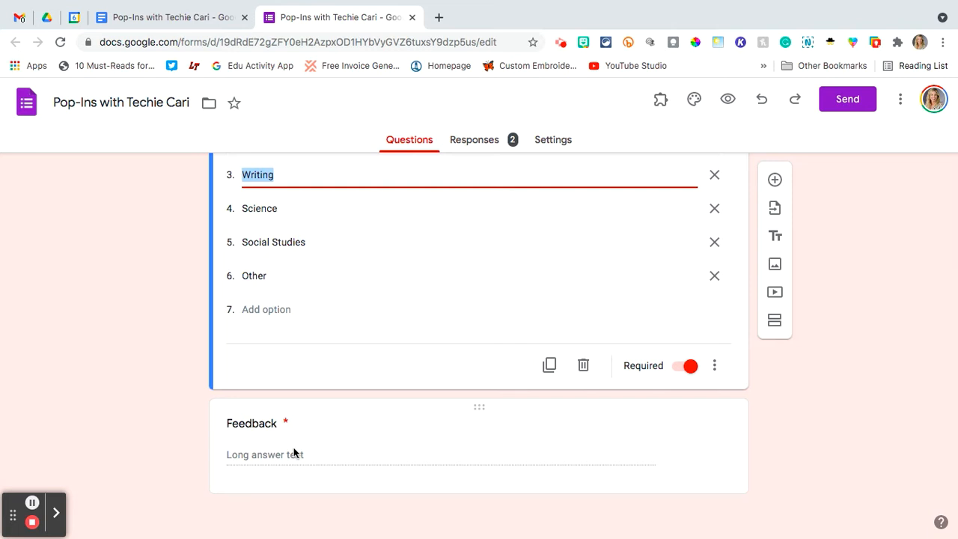
Open the spreadsheet linked to the form's responses.
{"action": "left_click", "coordinate": [471, 142]}
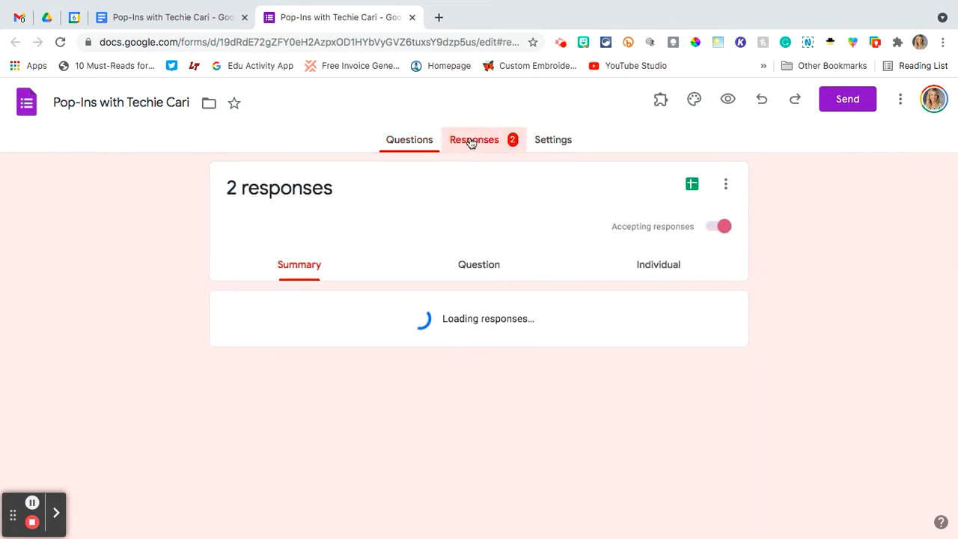
{"action": "left_click", "coordinate": [692, 187]}
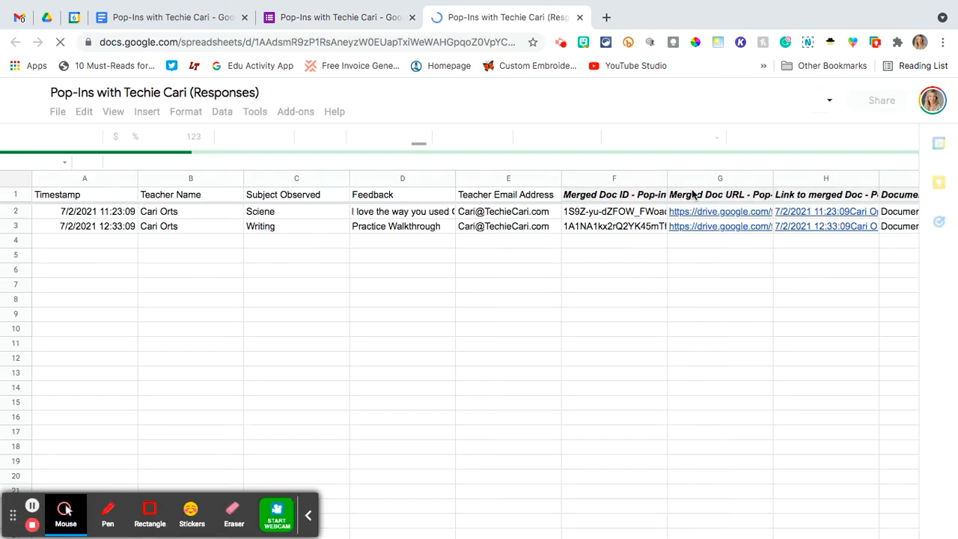
{"action": "left_click", "coordinate": [307, 515]}
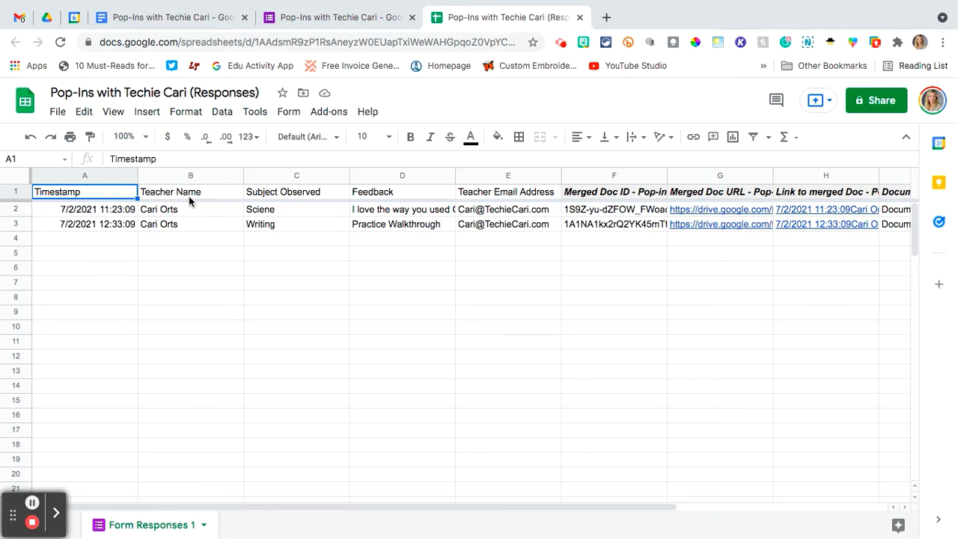
Switch to the Pop-Ins template document and set the font size of the empty line under the title to 20.
{"action": "left_click", "coordinate": [165, 21]}
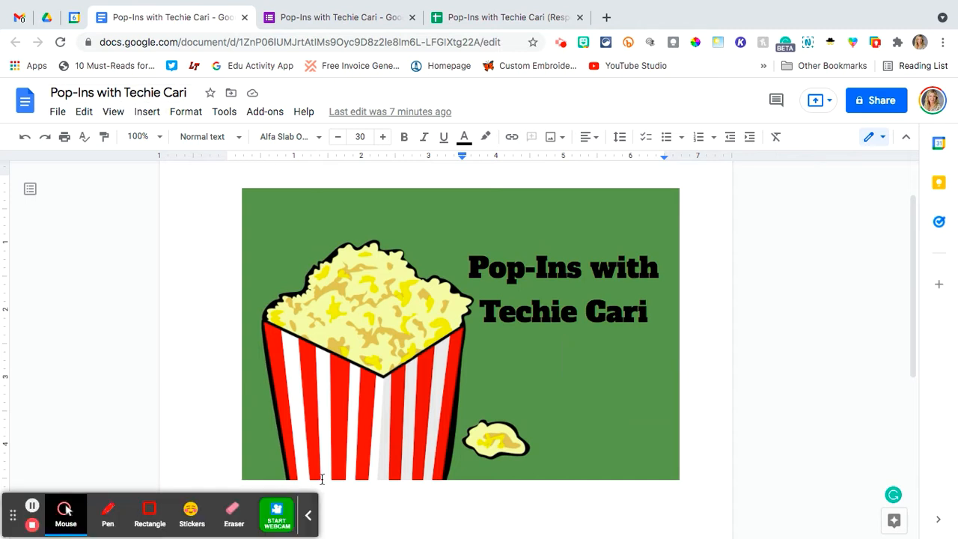
{"action": "left_click", "coordinate": [309, 515]}
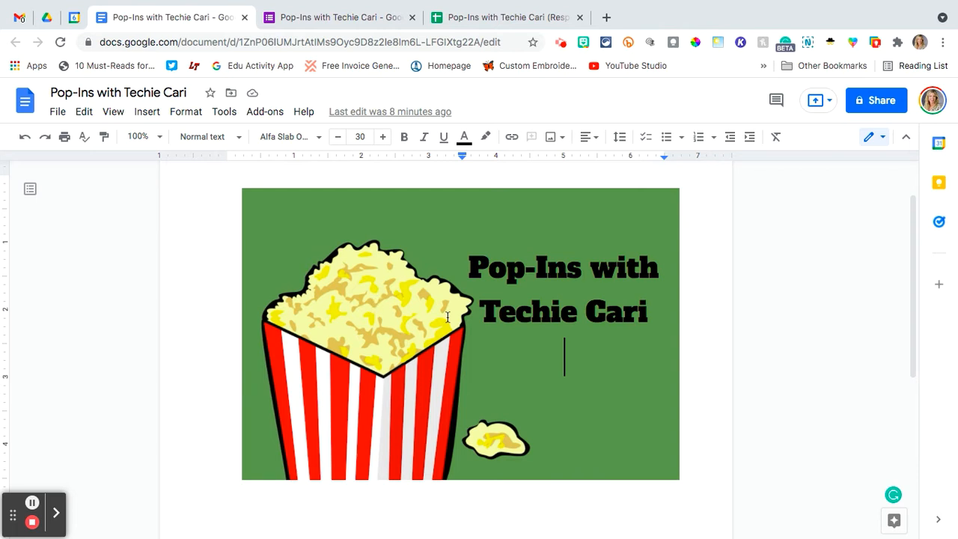
{"action": "left_click", "coordinate": [339, 142]}
{"action": "left_click", "coordinate": [339, 142]}
{"action": "left_click", "coordinate": [339, 142]}
{"action": "left_click", "coordinate": [338, 142]}
{"action": "left_click", "coordinate": [339, 142]}
{"action": "left_click", "coordinate": [338, 142]}
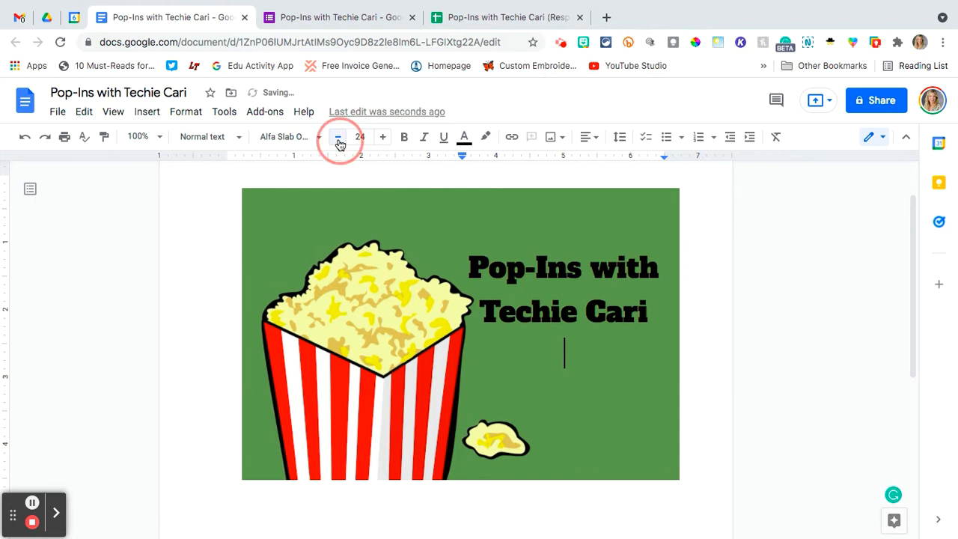
{"action": "left_click", "coordinate": [339, 142]}
{"action": "left_click", "coordinate": [338, 143]}
{"action": "left_click", "coordinate": [339, 142]}
{"action": "left_click", "coordinate": [339, 143]}
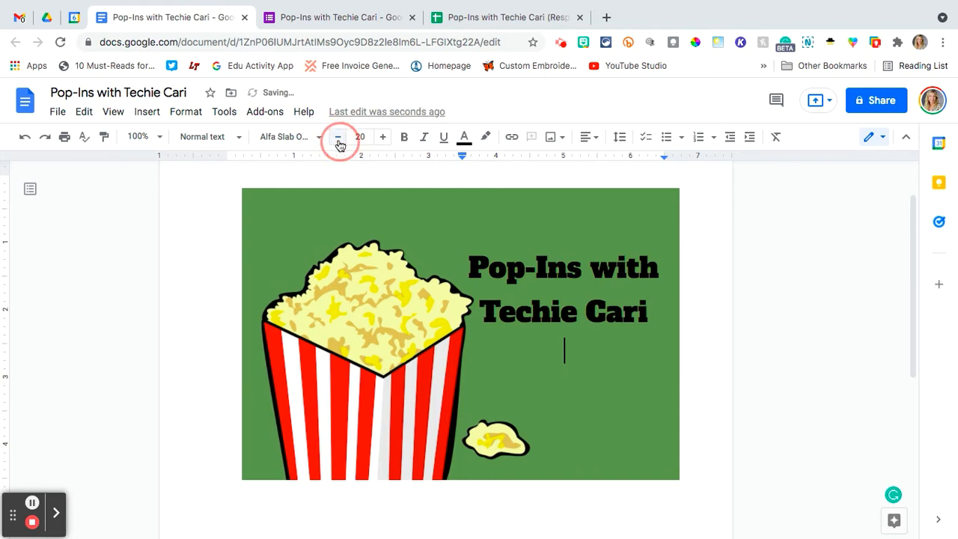
Copy the Teacher Name column header from the responses spreadsheet and paste it under the title in the template document.
{"action": "left_click", "coordinate": [341, 17]}
{"action": "left_click", "coordinate": [518, 20]}
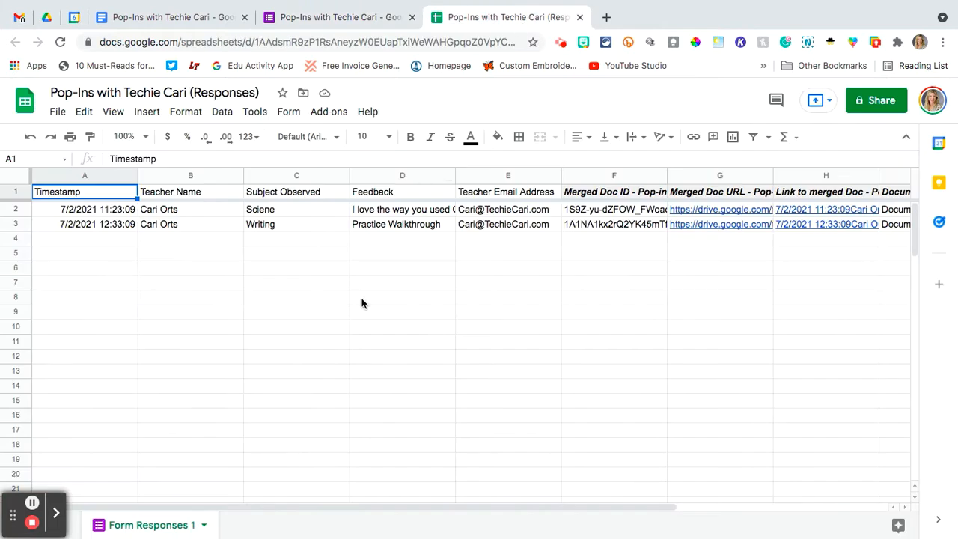
{"action": "left_click", "coordinate": [166, 197]}
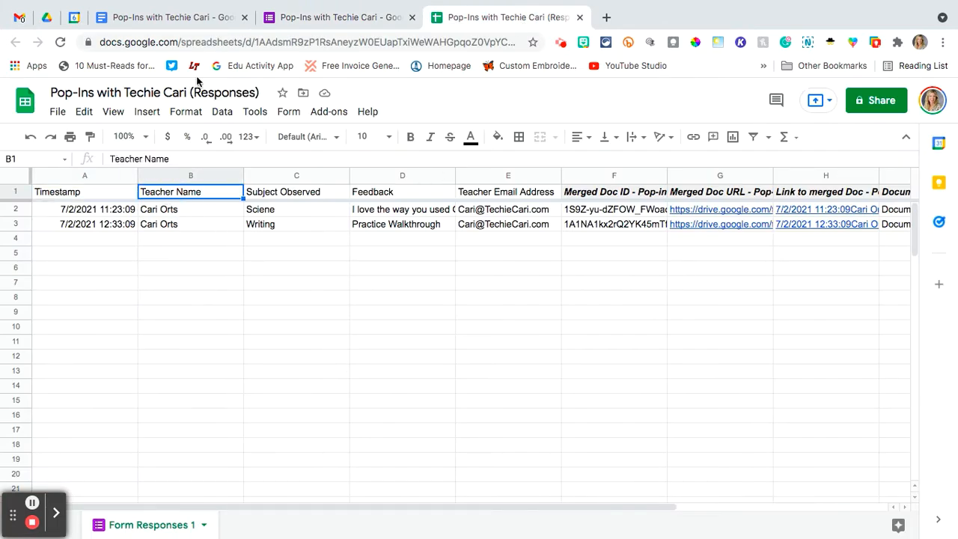
{"action": "left_click", "coordinate": [184, 22]}
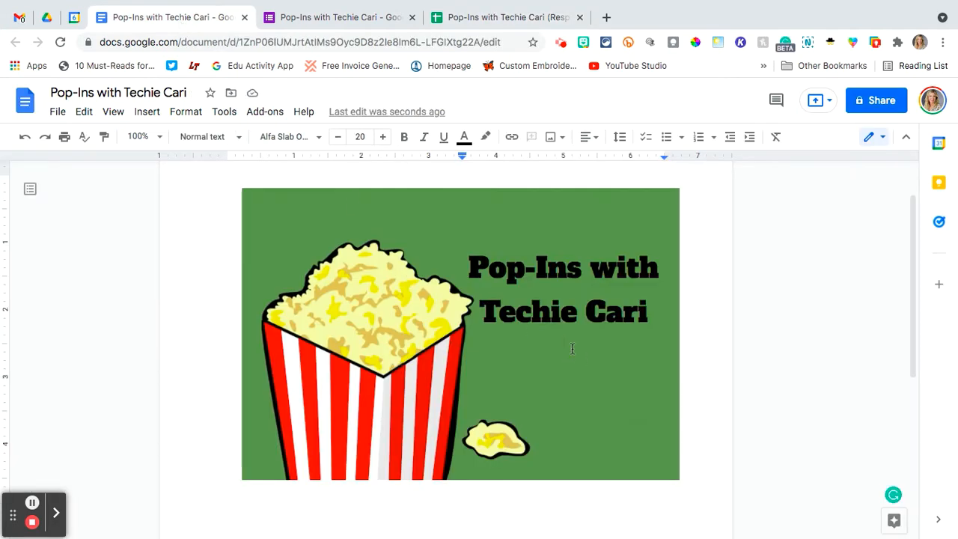
{"action": "type", "text": "Teacher Name"}
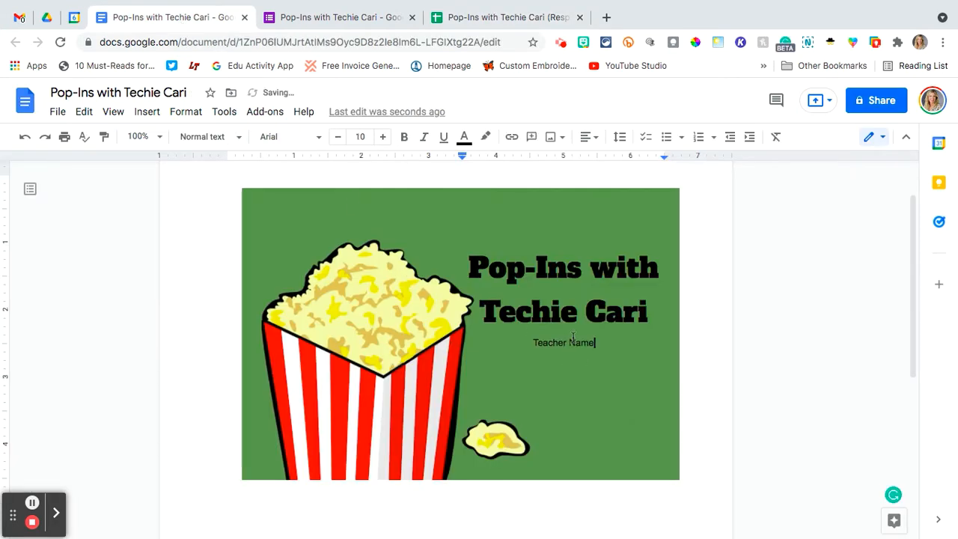
Enclose the pasted header in double angle brackets so the merge tag reads <<Teacher Name>>.
{"action": "type", "text": ">>"}
{"action": "key", "text": "Left"}
{"action": "key", "text": "Left"}
{"action": "key", "text": "Left"}
{"action": "key", "text": "Left"}
{"action": "key", "text": "Left"}
{"action": "key", "text": "Left"}
{"action": "key", "text": "Left"}
{"action": "key", "text": "Left"}
{"action": "key", "text": "Left"}
{"action": "key", "text": "Left"}
{"action": "key", "text": "Left"}
{"action": "key", "text": "Left"}
{"action": "key", "text": "Left"}
{"action": "key", "text": "Left"}
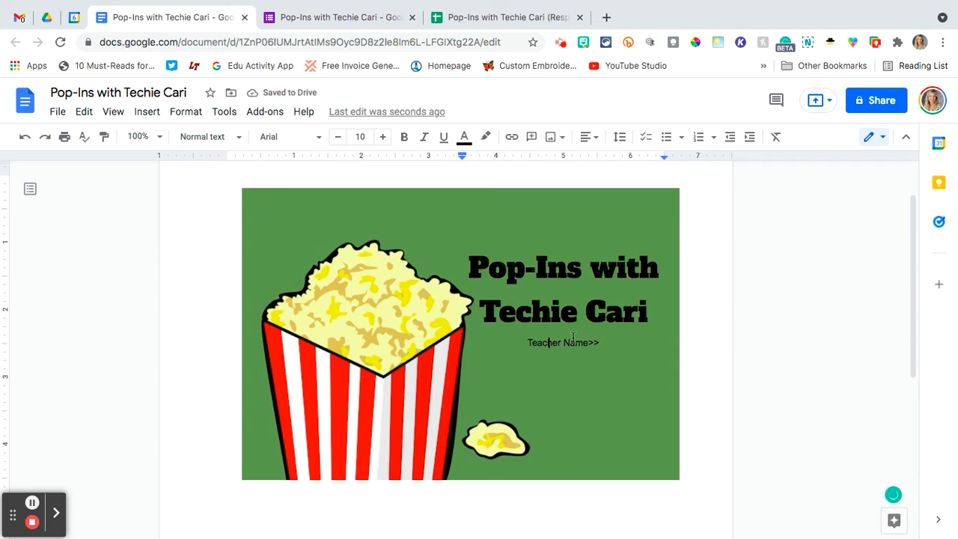
{"action": "type", "text": "<<"}
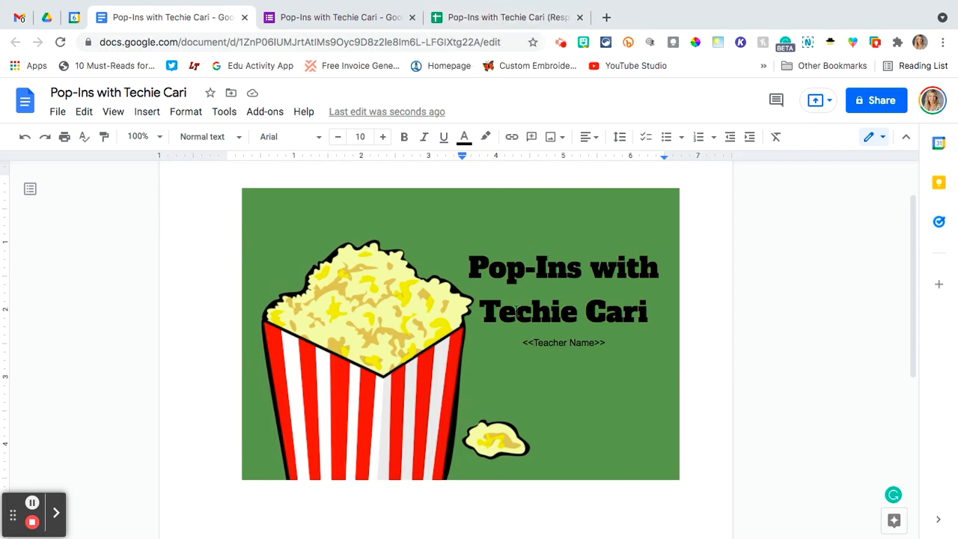
Copy the Subject Observed column header from the responses spreadsheet and try to place the cursor after the <<Teacher Name>> tag in the template.
{"action": "left_click", "coordinate": [514, 16]}
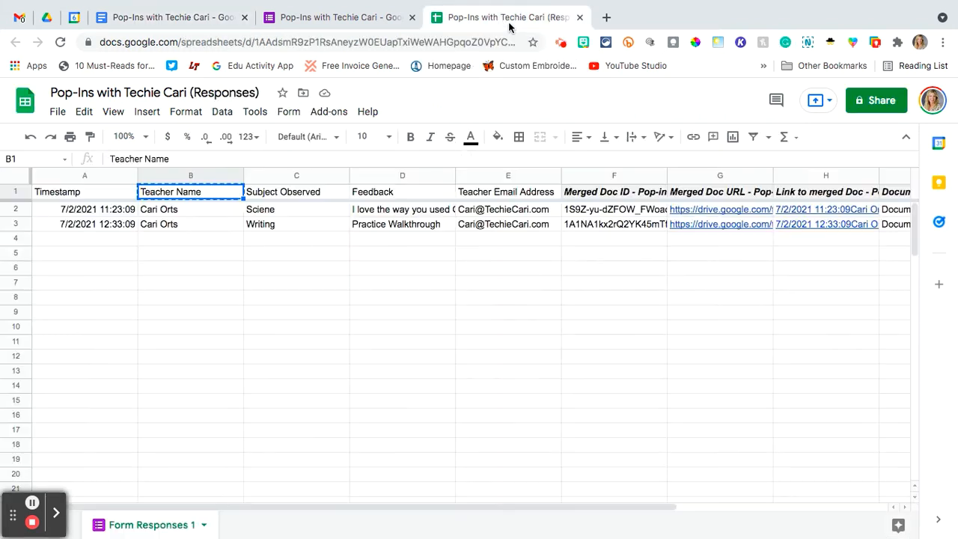
{"action": "left_click", "coordinate": [306, 196]}
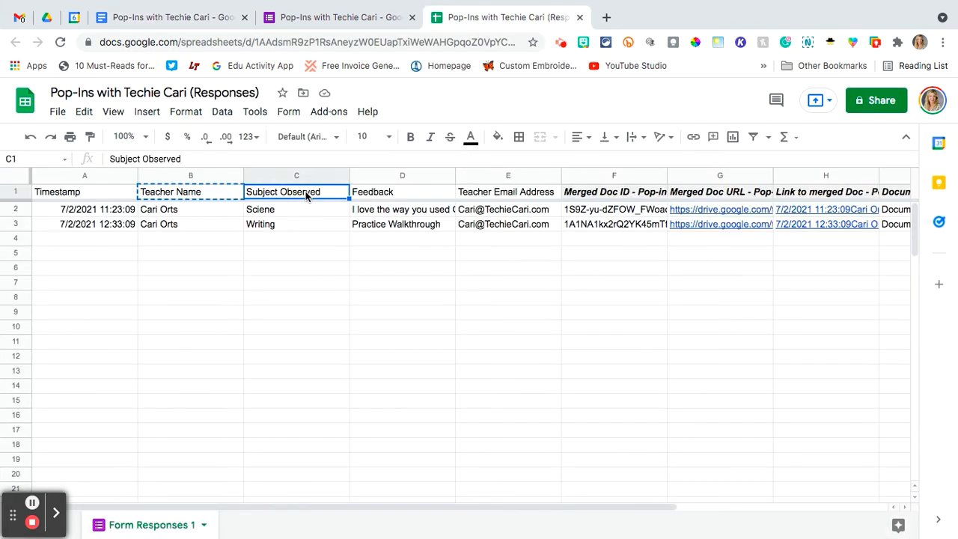
{"action": "key", "text": "ctrl+c"}
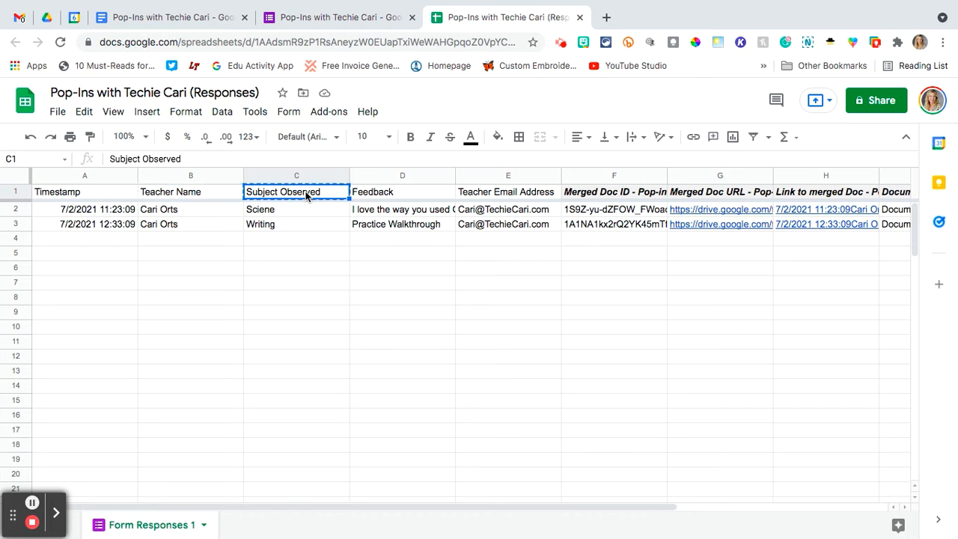
{"action": "left_click", "coordinate": [199, 18]}
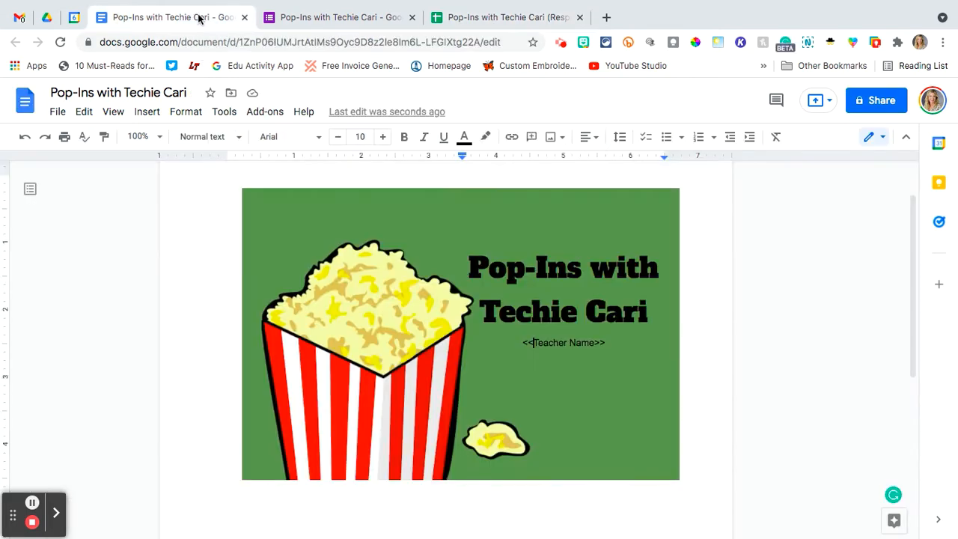
{"action": "left_click", "coordinate": [624, 346]}
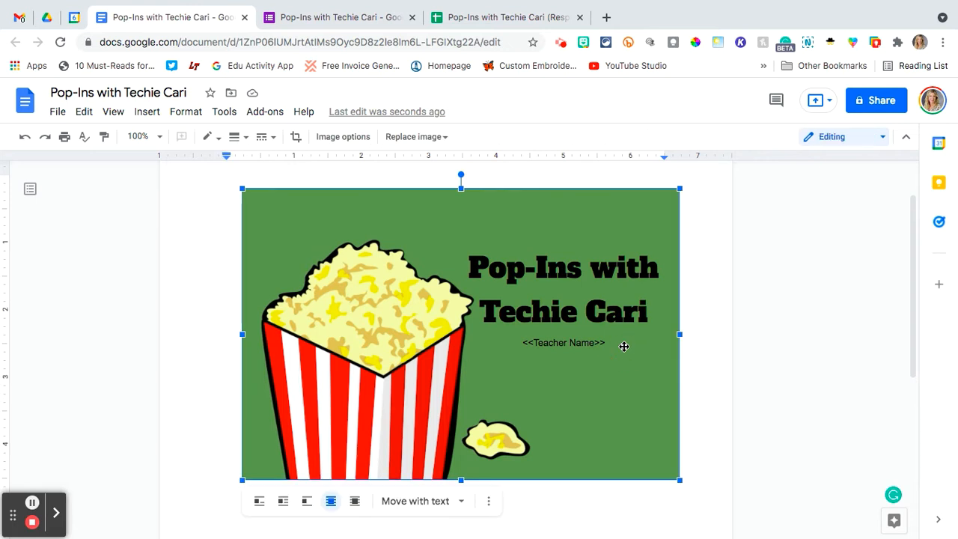
{"action": "double_click", "coordinate": [607, 343]}
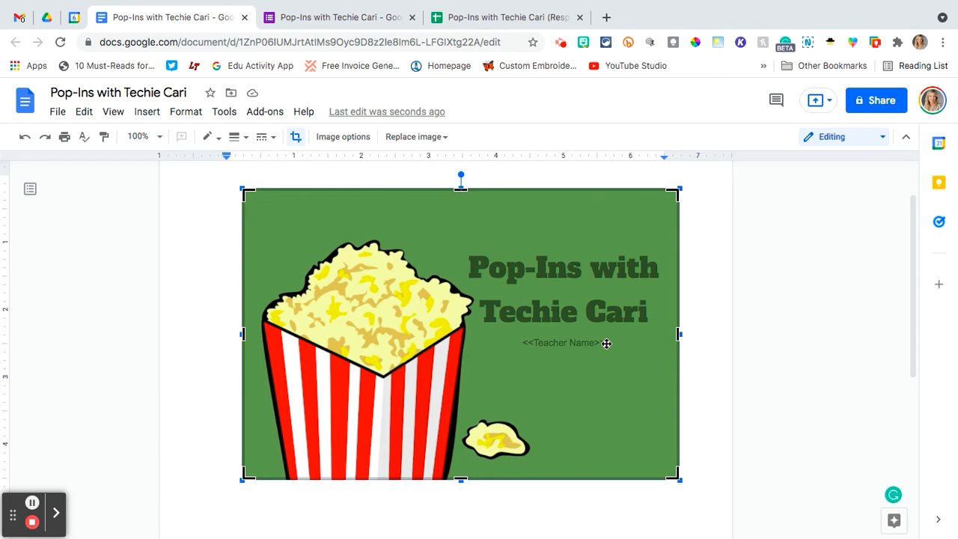
{"action": "left_click", "coordinate": [32, 504]}
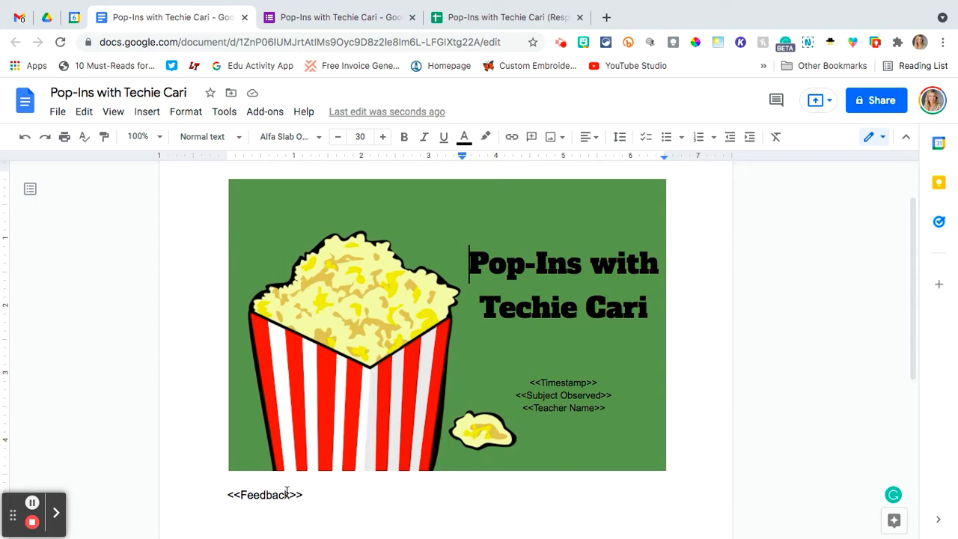
Compare the column headers in the responses spreadsheet with the template document's merge tags and the form's questions.
{"action": "left_click", "coordinate": [498, 15]}
{"action": "mouse_move", "coordinate": [536, 214]}
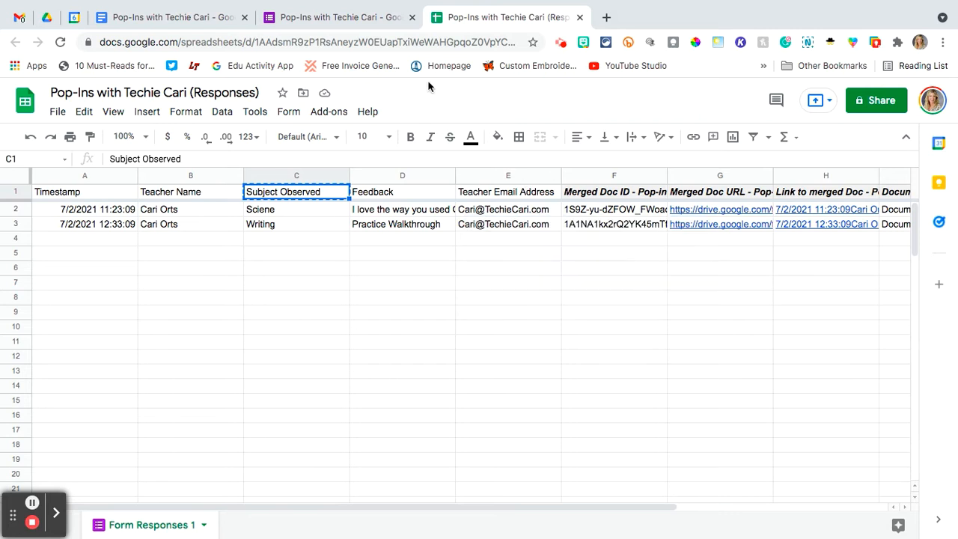
{"action": "left_click", "coordinate": [128, 21]}
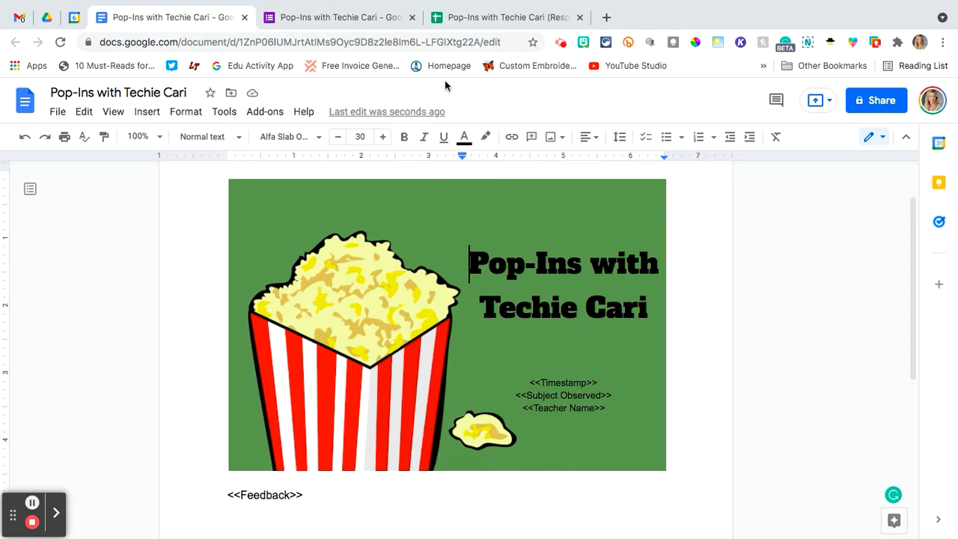
{"action": "left_click", "coordinate": [353, 21]}
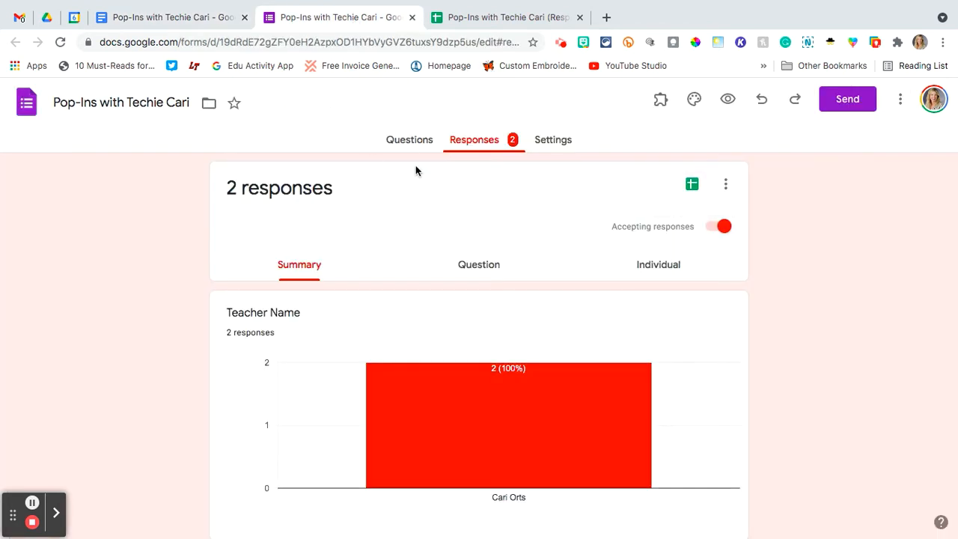
{"action": "left_click", "coordinate": [418, 144]}
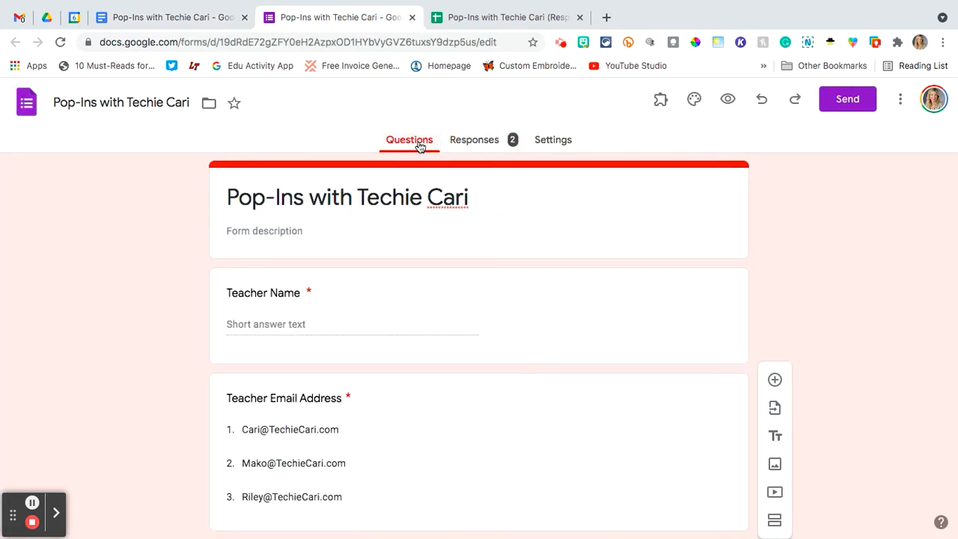
{"action": "left_click", "coordinate": [493, 20]}
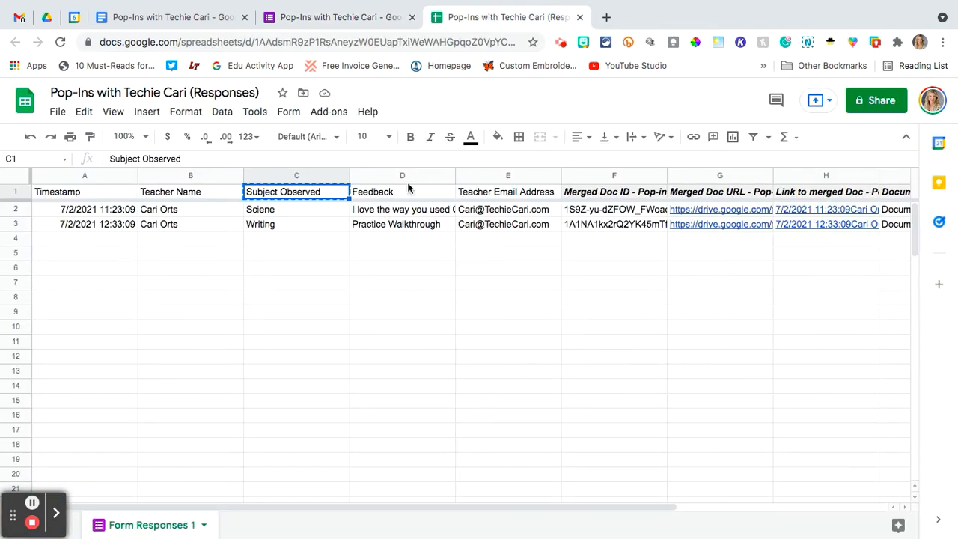
{"action": "left_click", "coordinate": [204, 21]}
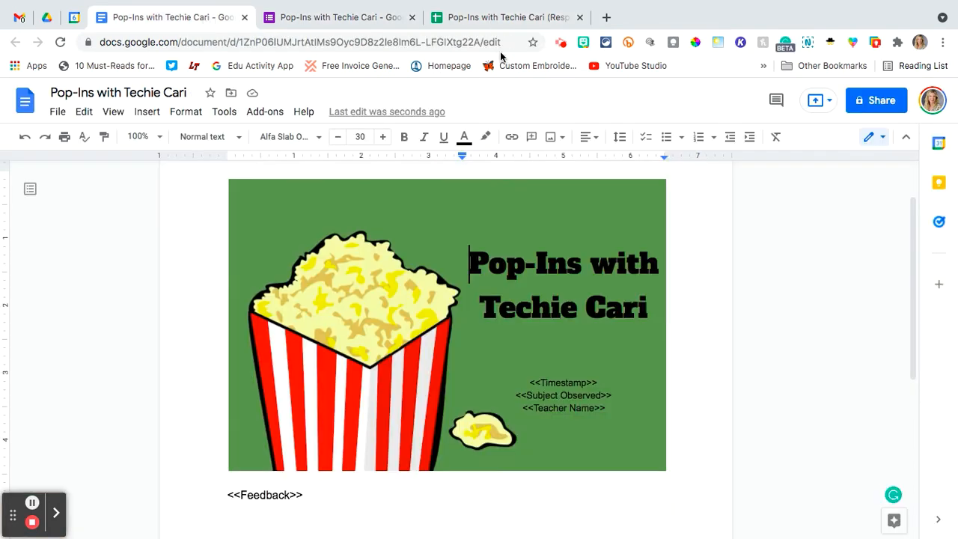
Launch the Autocrat add-on from the responses spreadsheet and start a new merge job.
{"action": "left_click", "coordinate": [497, 21]}
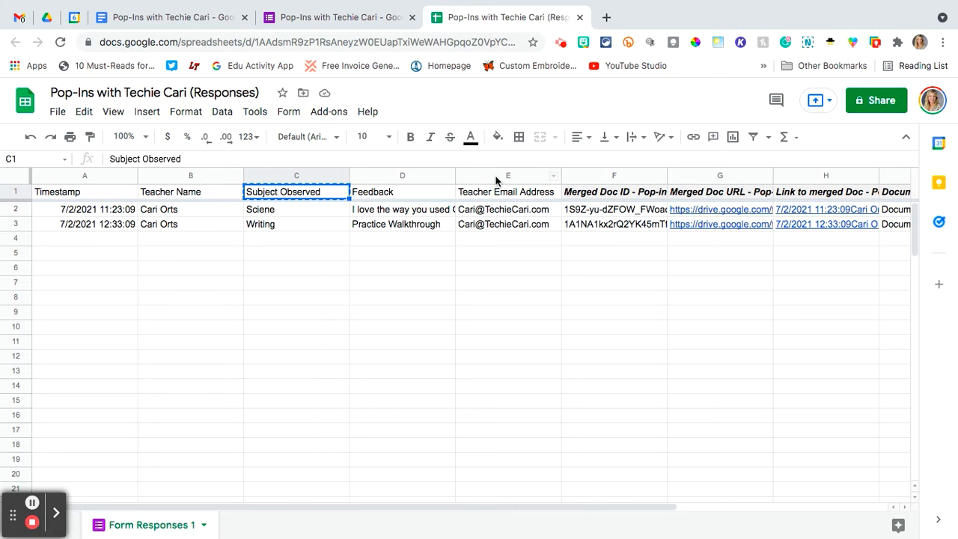
{"action": "left_click", "coordinate": [320, 113]}
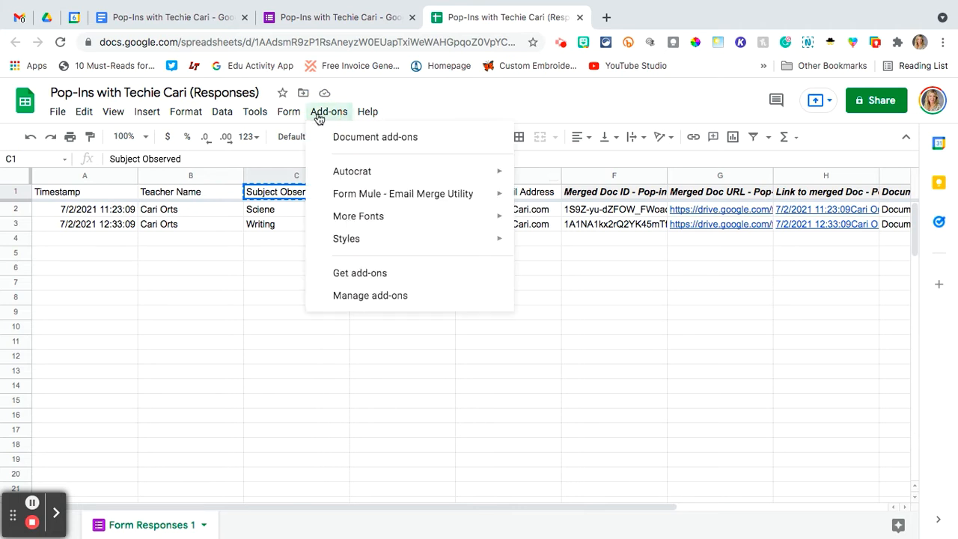
{"action": "mouse_move", "coordinate": [352, 173]}
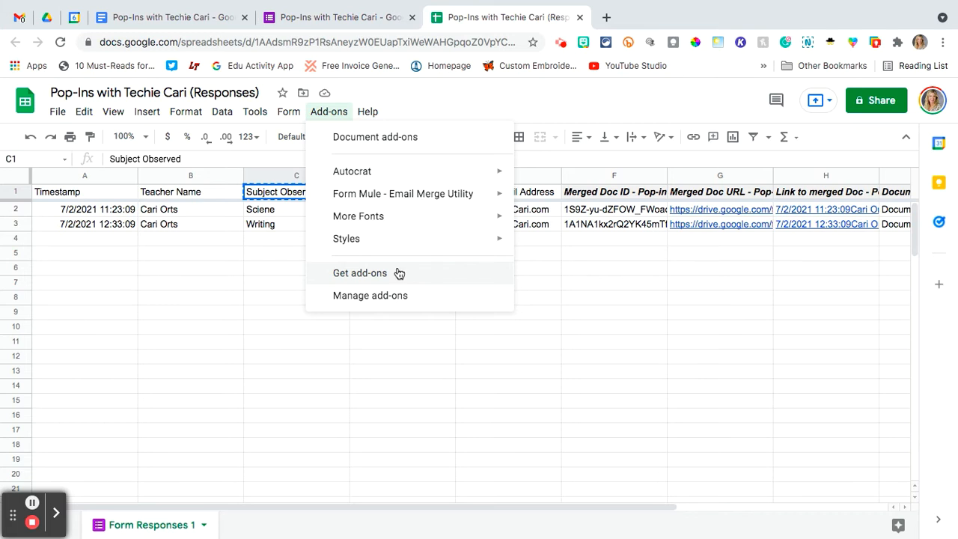
{"action": "mouse_move", "coordinate": [402, 171]}
{"action": "left_click", "coordinate": [567, 180]}
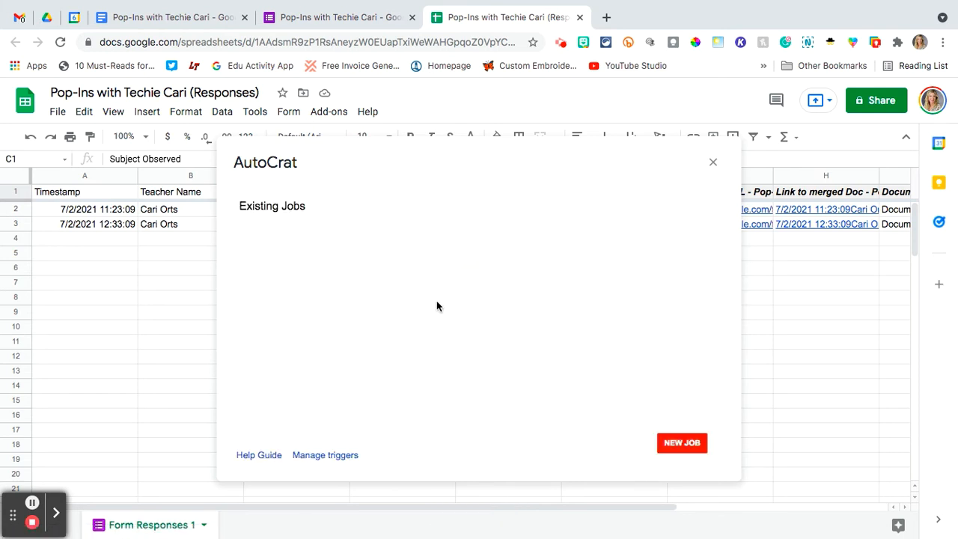
{"action": "left_click", "coordinate": [676, 447]}
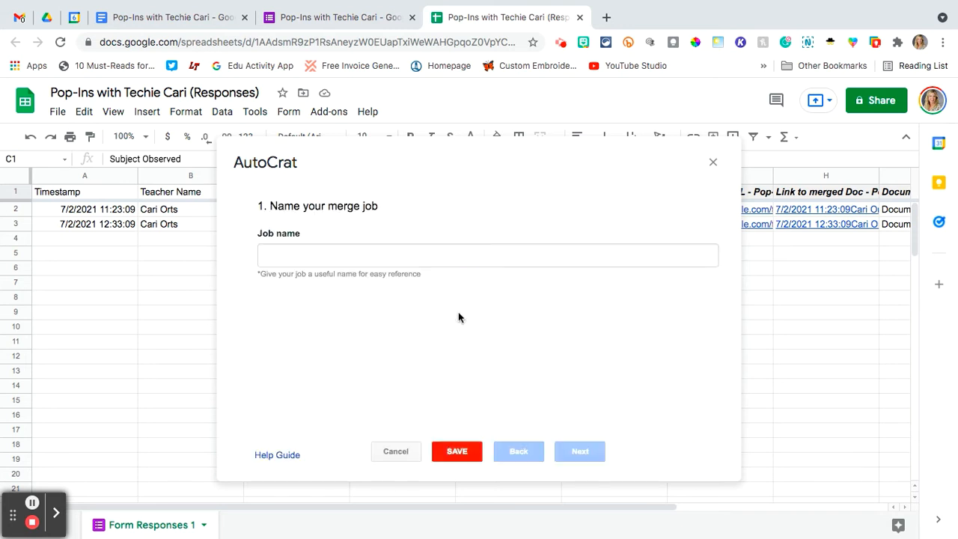
Name the merge job "Pop Ins with Techie Cari" and continue to the template choice.
{"action": "left_click", "coordinate": [382, 256]}
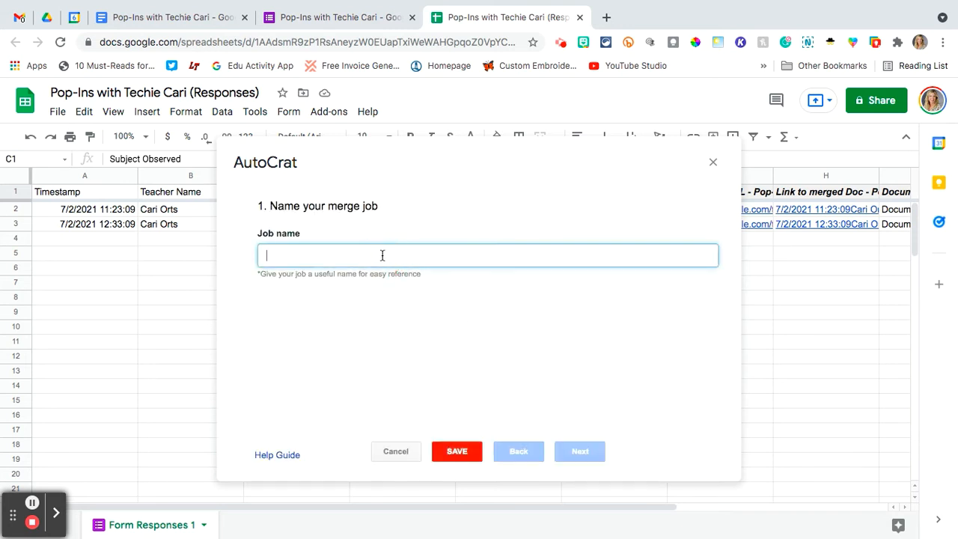
{"action": "type", "text": "POp"}
{"action": "key", "text": "BackSpace"}
{"action": "key", "text": "BackSpace"}
{"action": "type", "text": "op"}
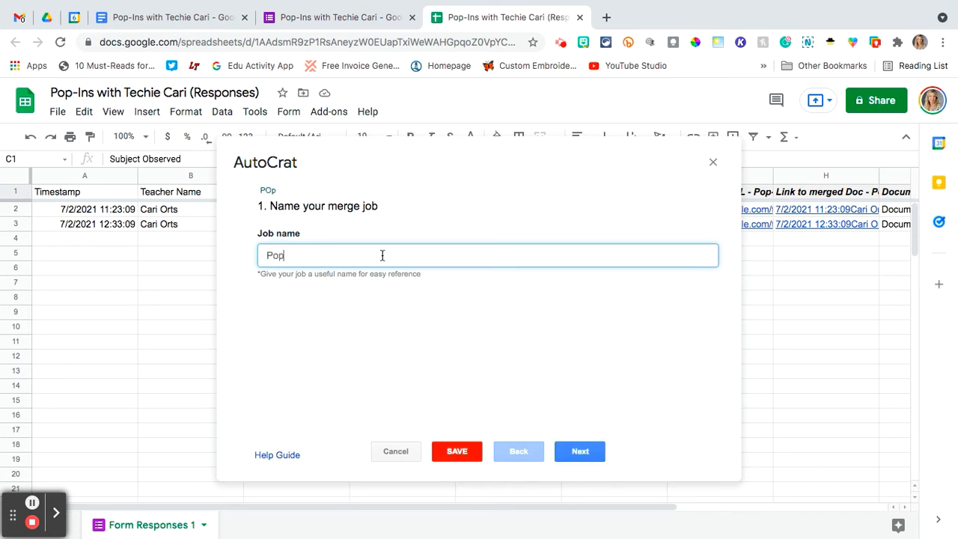
{"action": "type", "text": " INs"}
{"action": "key", "text": "BackSpace"}
{"action": "key", "text": "BackSpace"}
{"action": "type", "text": "n with"}
{"action": "key", "text": "BackSpace"}
{"action": "key", "text": "BackSpace"}
{"action": "key", "text": "BackSpace"}
{"action": "key", "text": "BackSpace"}
{"action": "key", "text": "BackSpace"}
{"action": "type", "text": "s with Techie"}
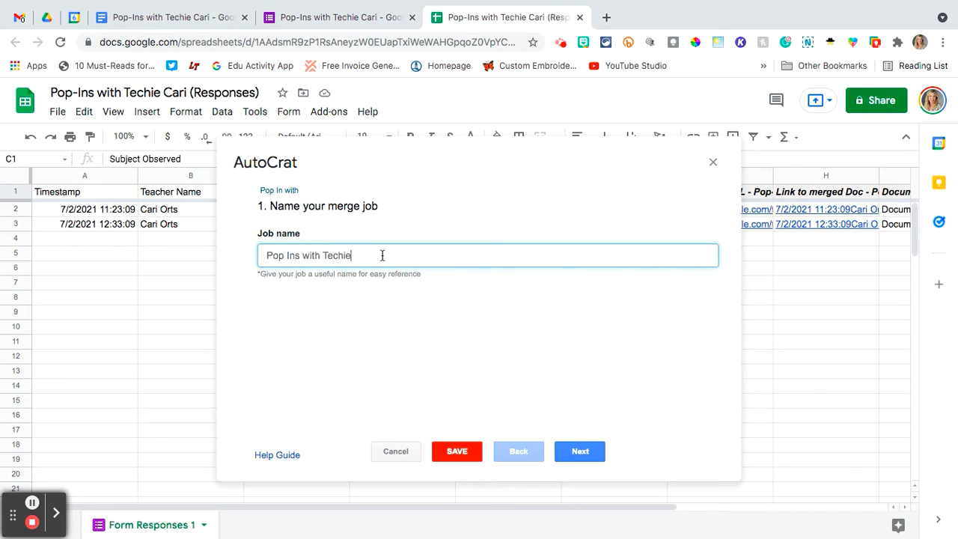
{"action": "type", "text": " Cari"}
{"action": "left_click", "coordinate": [571, 452]}
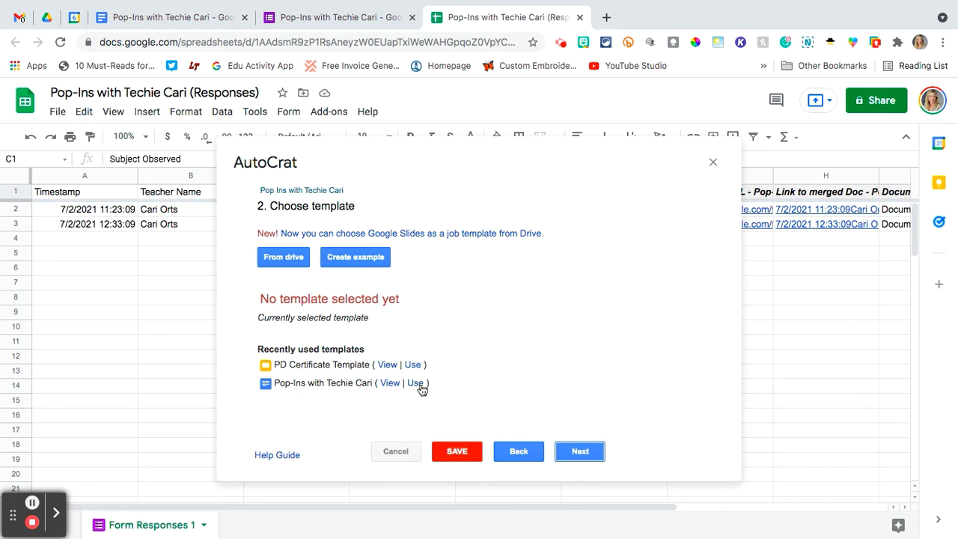
Preview the recently used Pop-Ins with Techie Cari document, select it as the job's template, and proceed to data mapping.
{"action": "left_click", "coordinate": [390, 384]}
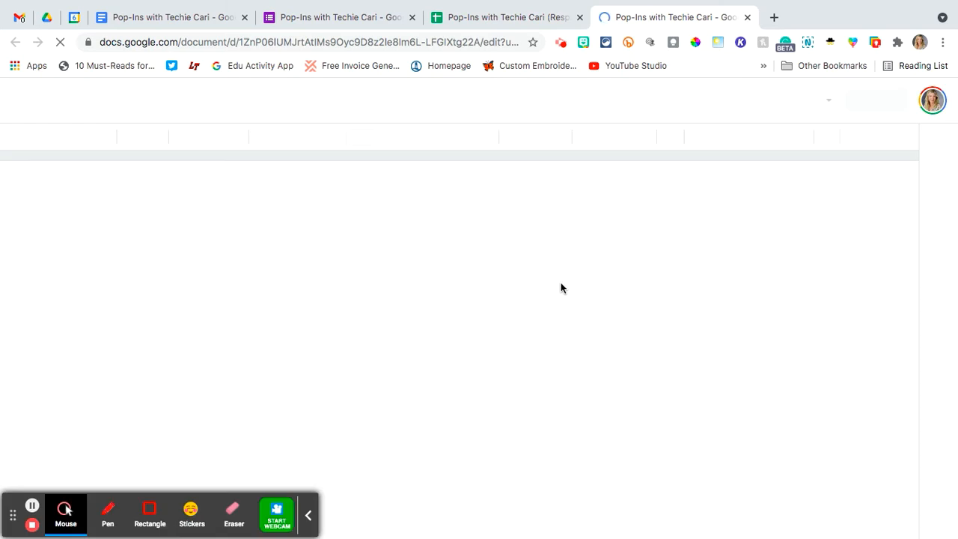
{"action": "left_click", "coordinate": [309, 517]}
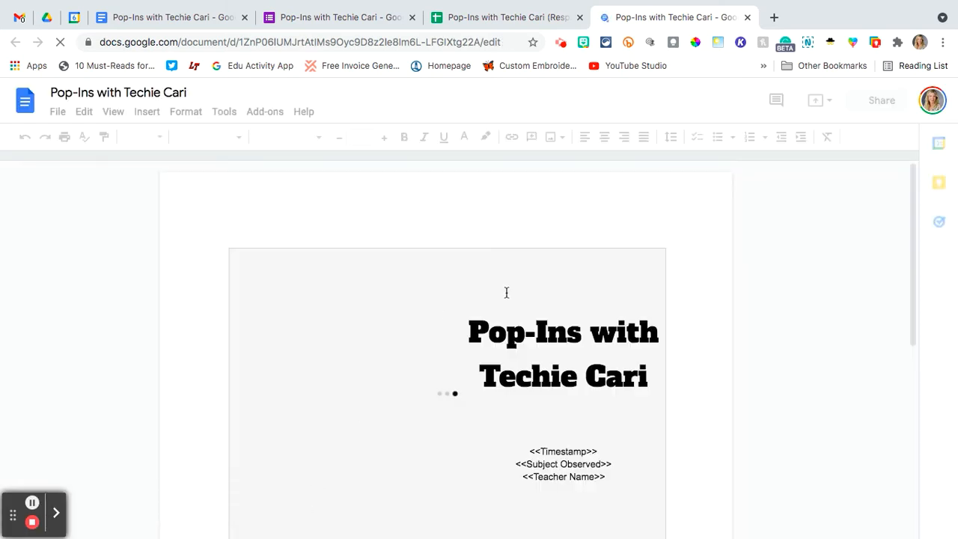
{"action": "left_click", "coordinate": [528, 18]}
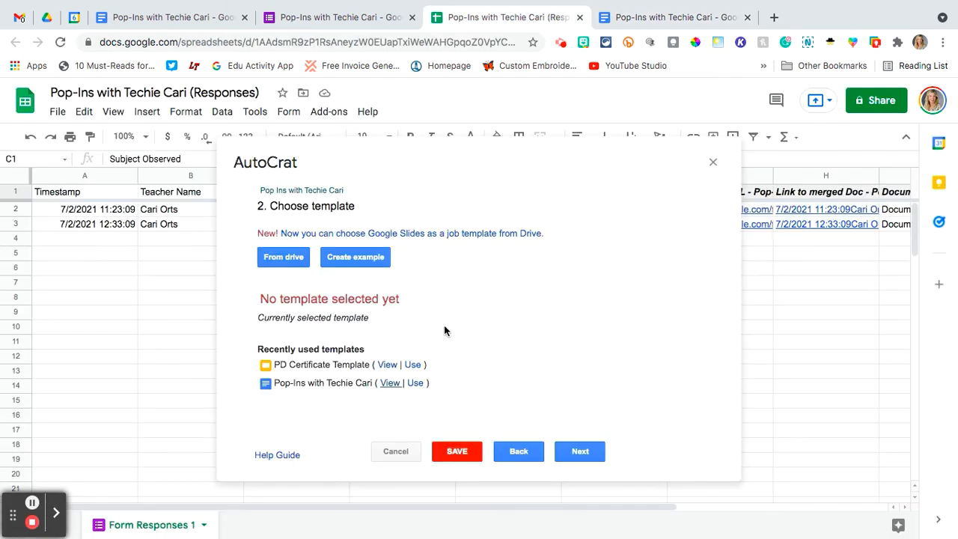
{"action": "left_click", "coordinate": [416, 384]}
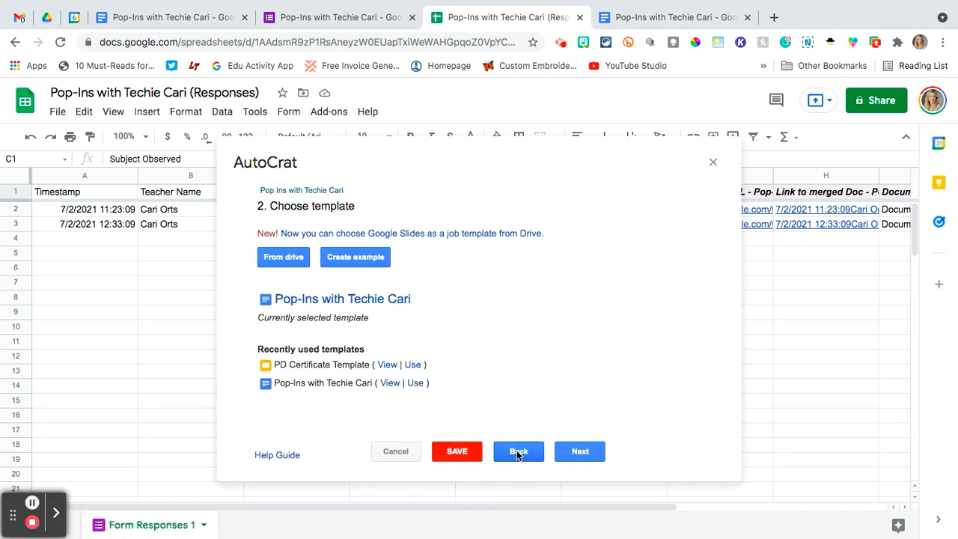
{"action": "left_click", "coordinate": [609, 446]}
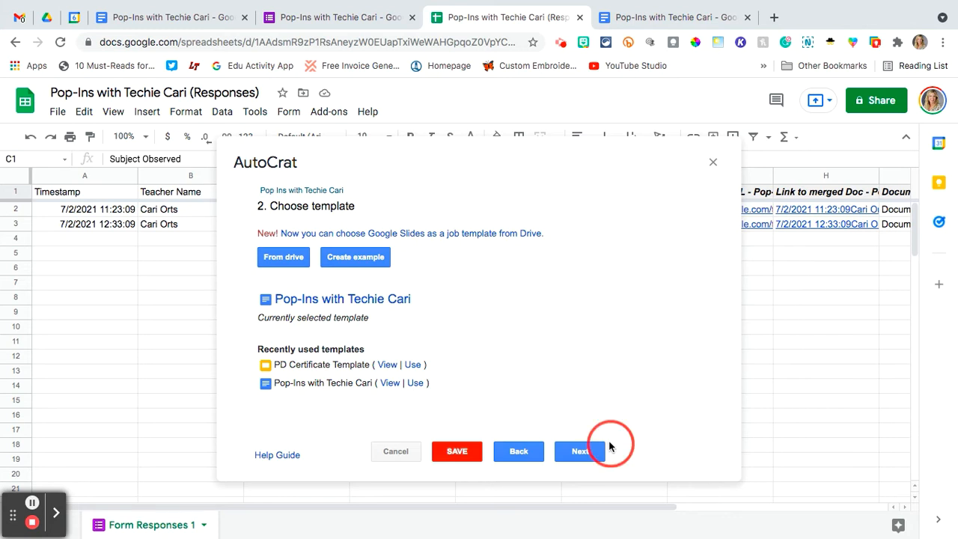
{"action": "left_click", "coordinate": [599, 452]}
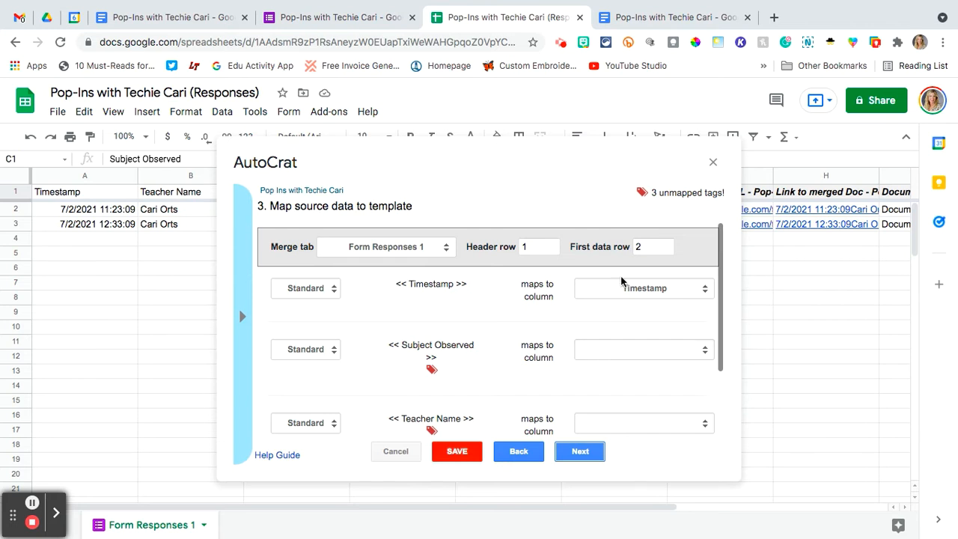
Map the Subject Observed, Teacher Name and Feedback tags to their matching spreadsheet columns and continue to the file settings.
{"action": "left_click", "coordinate": [631, 348]}
{"action": "left_click", "coordinate": [621, 387]}
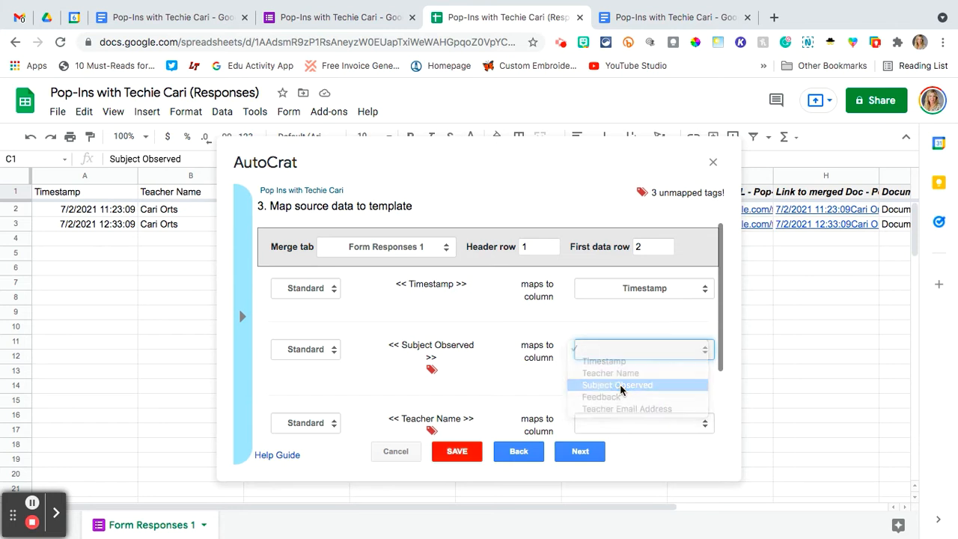
{"action": "scroll", "coordinate": [620, 381], "scroll_direction": "down", "scroll_amount": 2}
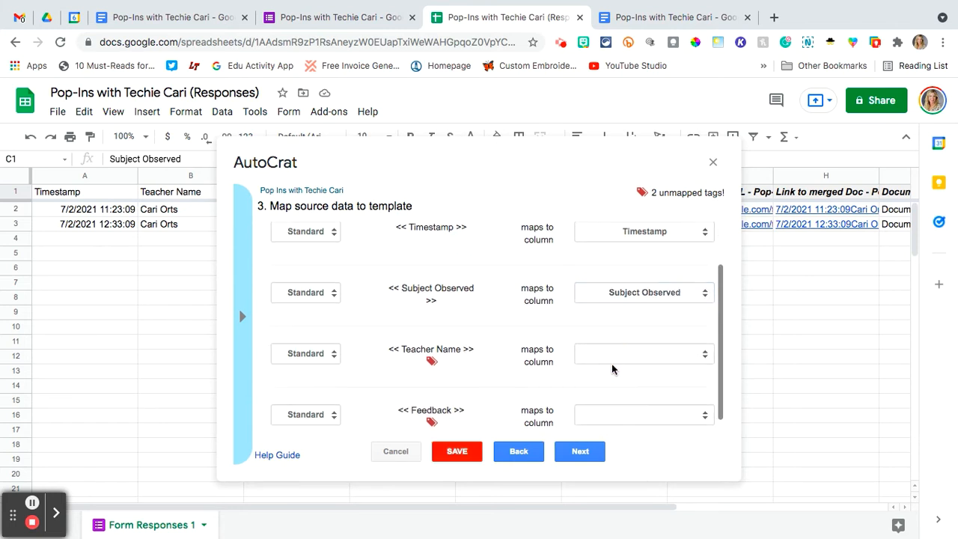
{"action": "left_click", "coordinate": [612, 355]}
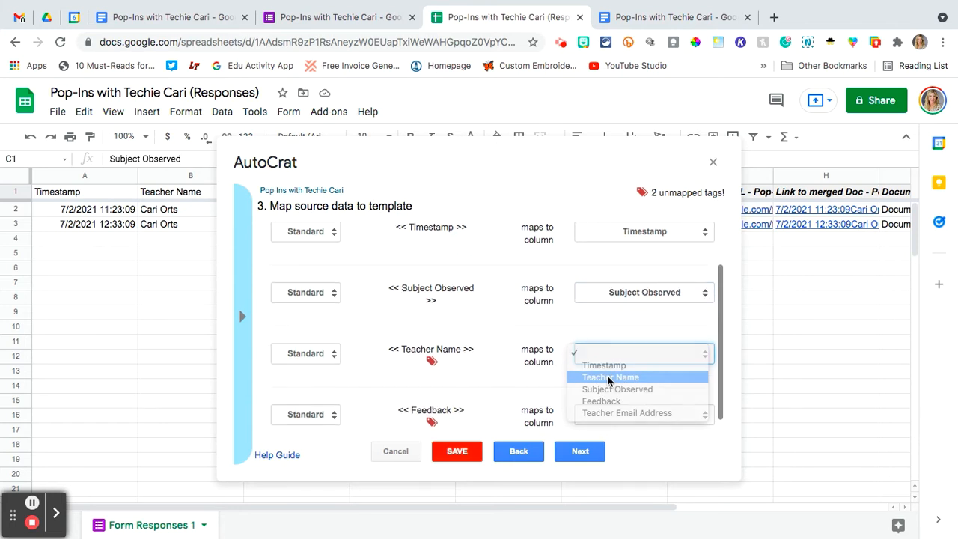
{"action": "left_click", "coordinate": [610, 378]}
{"action": "scroll", "coordinate": [607, 381], "scroll_direction": "down", "scroll_amount": 1}
{"action": "left_click", "coordinate": [597, 399]}
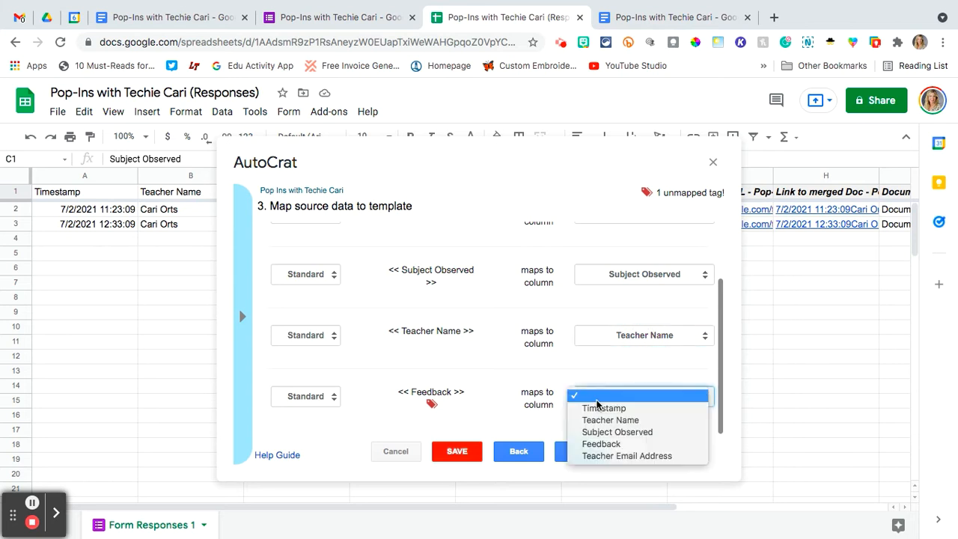
{"action": "left_click", "coordinate": [597, 446]}
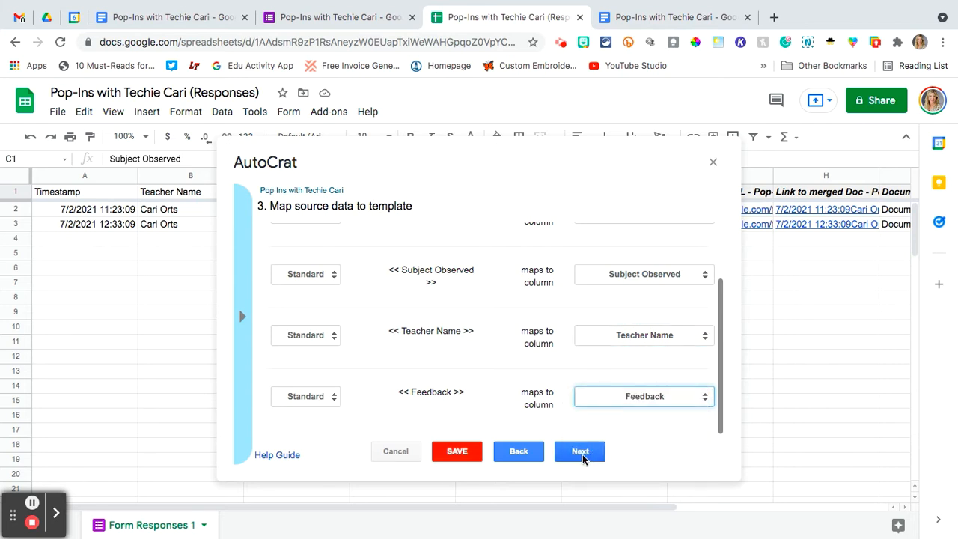
{"action": "left_click", "coordinate": [584, 454]}
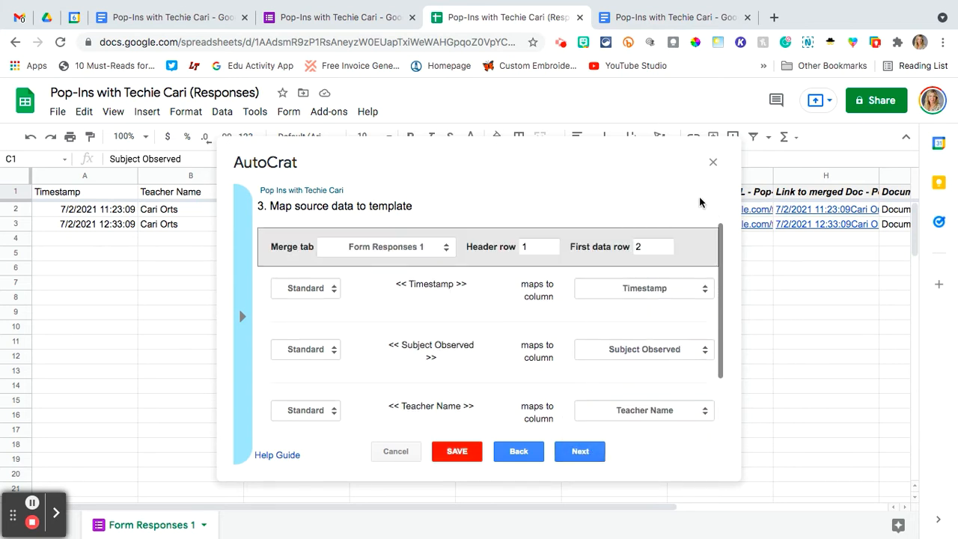
{"action": "left_click", "coordinate": [583, 452]}
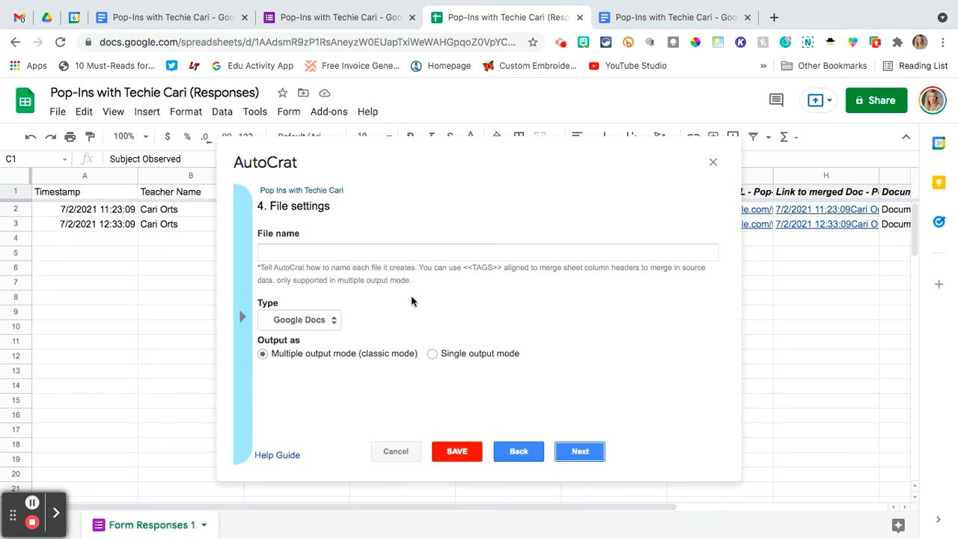
Set the merged file name to <<Teacher Name >> <<Timestamp>> using the available merge tags.
{"action": "left_click", "coordinate": [242, 324]}
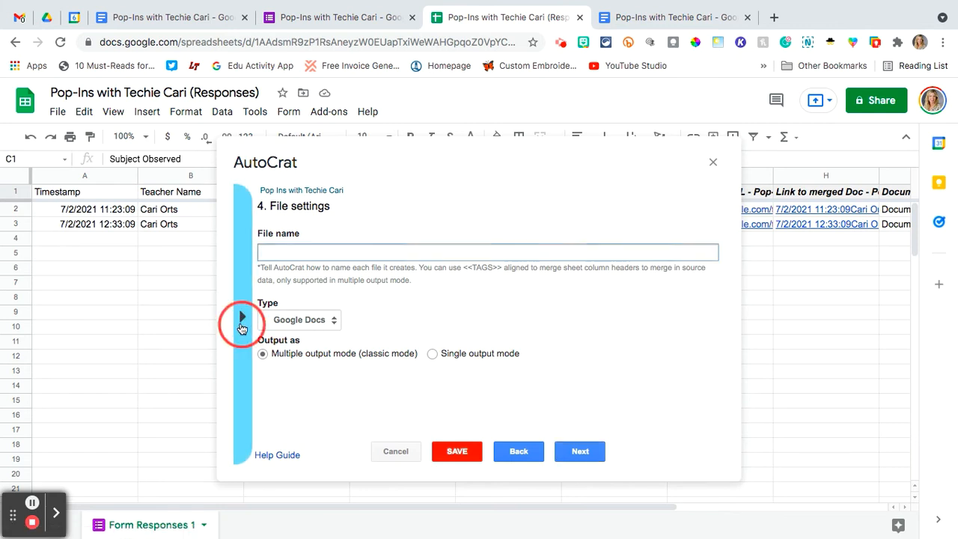
{"action": "left_click", "coordinate": [378, 322]}
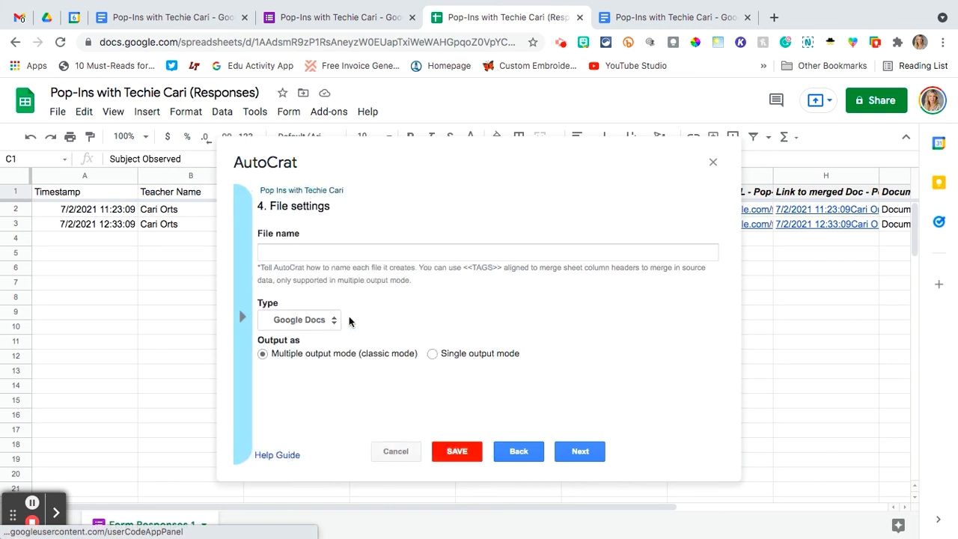
{"action": "left_click", "coordinate": [305, 253]}
{"action": "type", "text": "<<Teacher Name >>"}
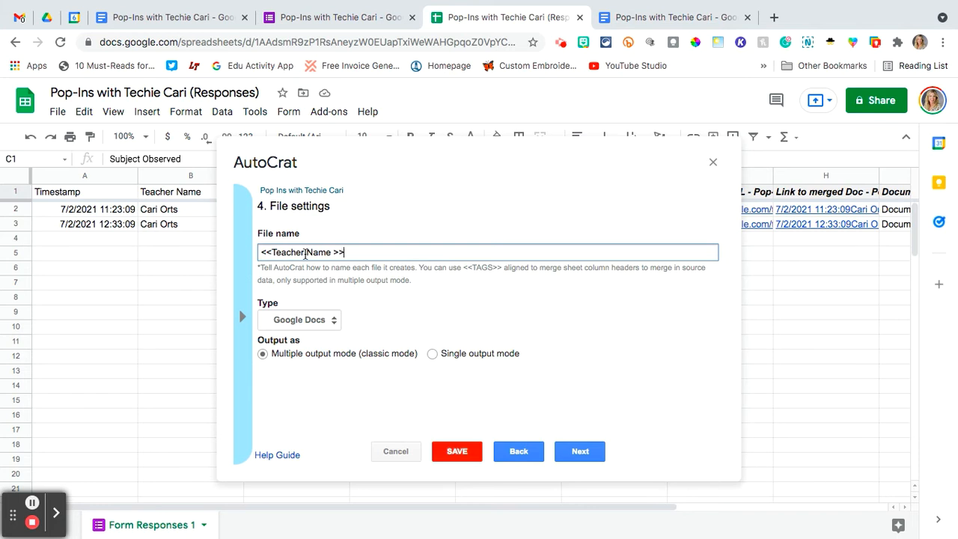
{"action": "left_click", "coordinate": [243, 316]}
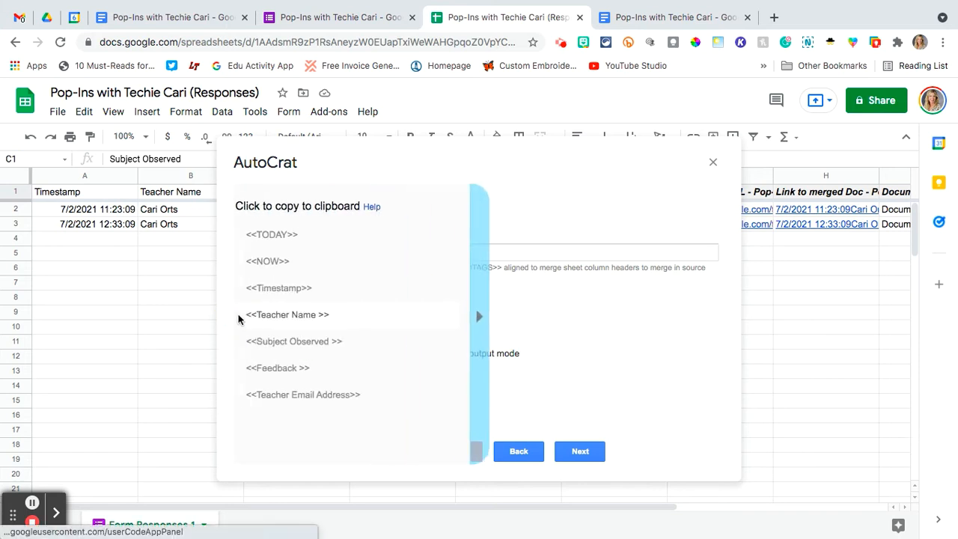
{"action": "left_click", "coordinate": [310, 286]}
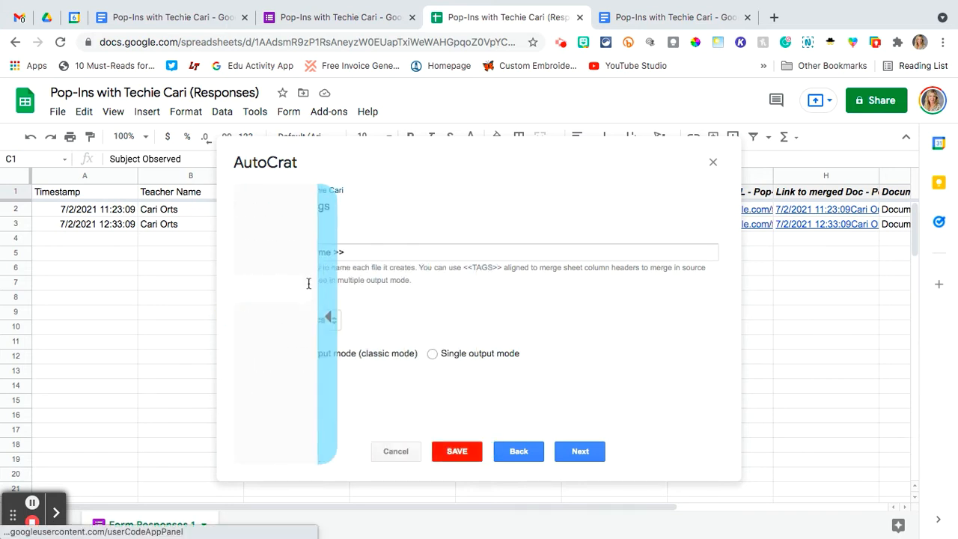
{"action": "left_click", "coordinate": [366, 252]}
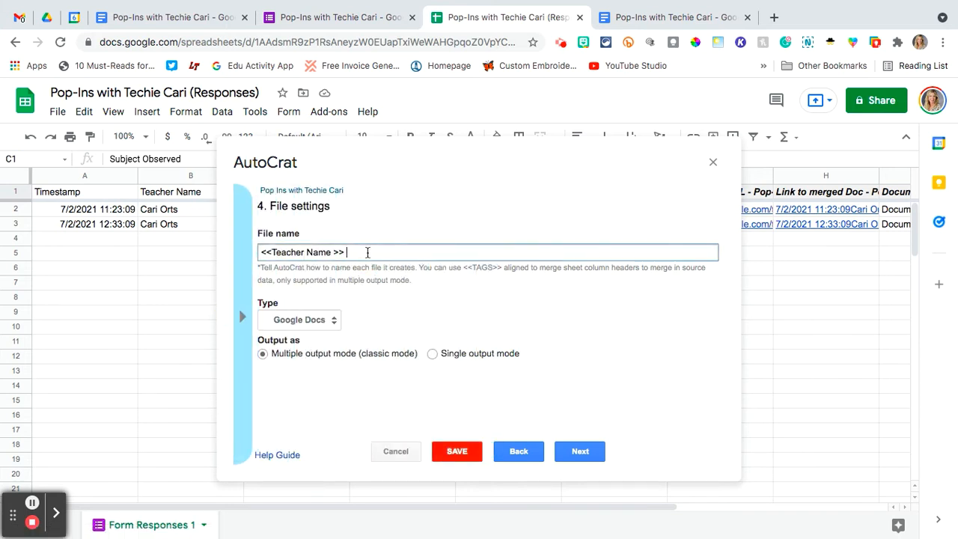
{"action": "type", "text": "<<Timestamp>>"}
Set the merged file type to PDF and continue to the destination folder settings.
{"action": "left_click", "coordinate": [329, 321]}
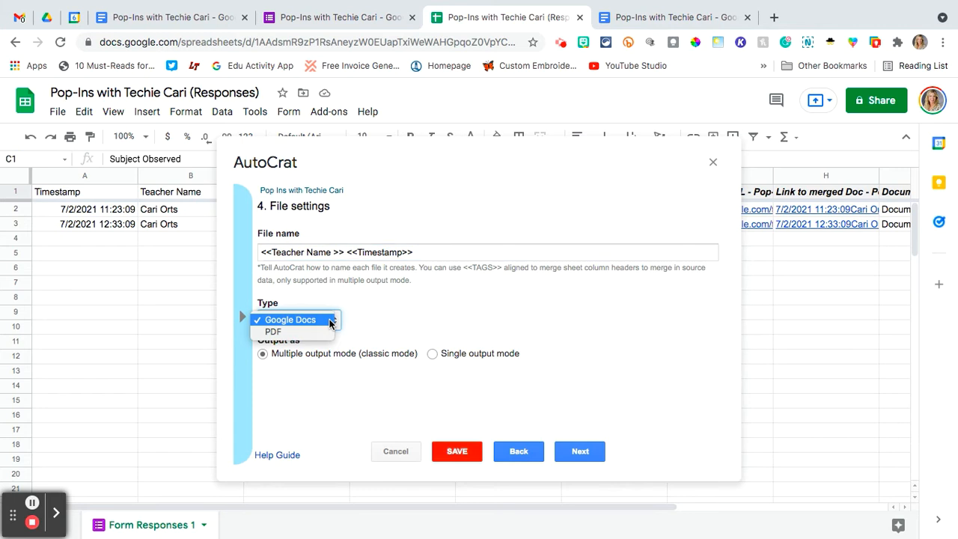
{"action": "left_click", "coordinate": [309, 334]}
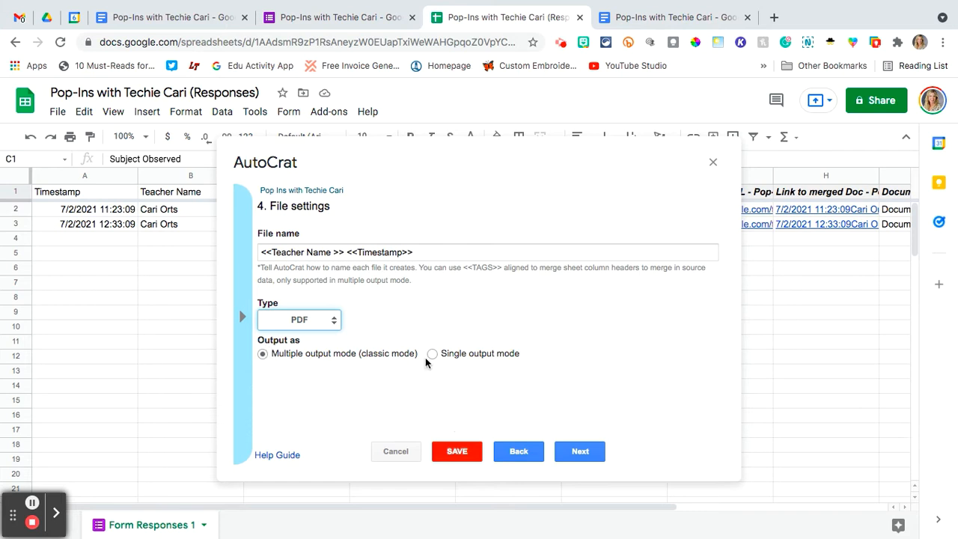
{"action": "left_click", "coordinate": [595, 455]}
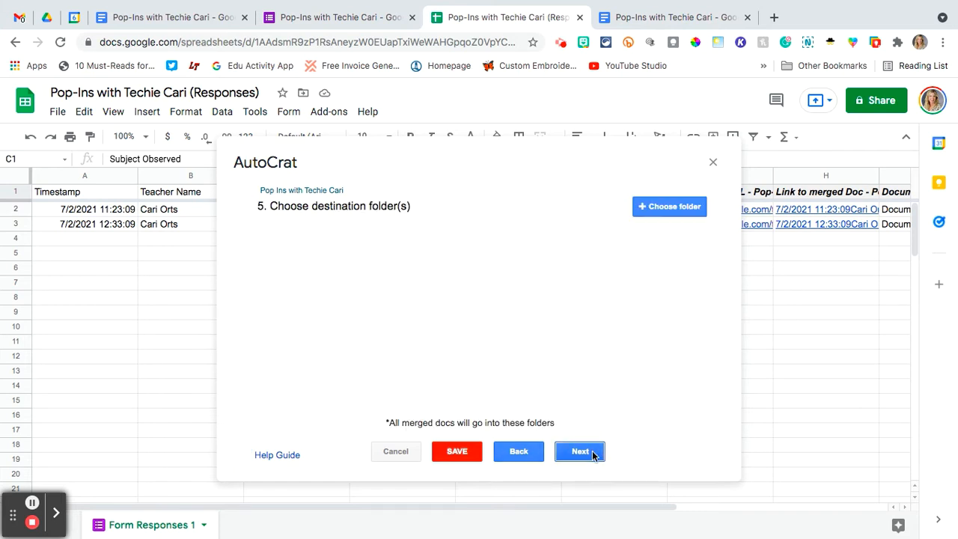
Choose the 2021-2022 Walkthroughs folder as the destination for merged files and continue to the dynamic folder reference.
{"action": "left_click", "coordinate": [655, 209]}
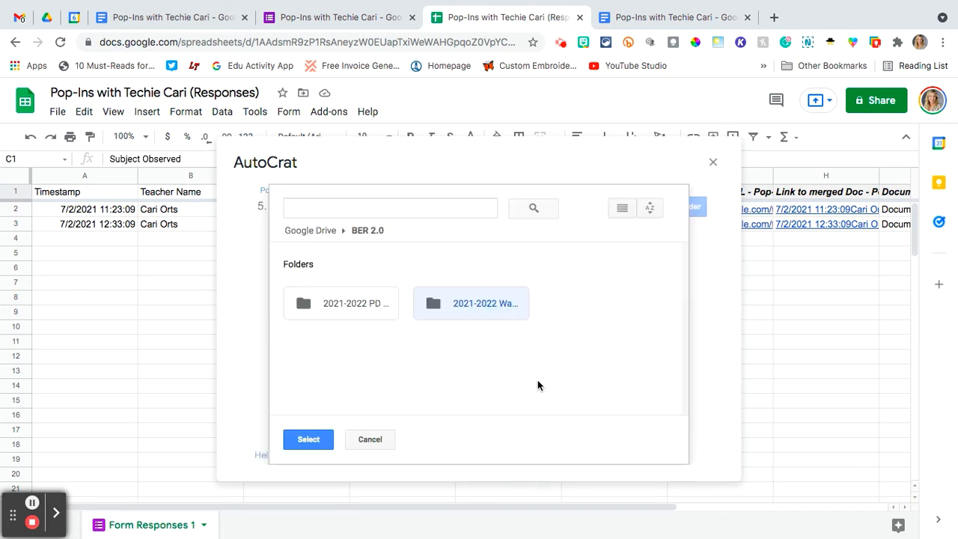
{"action": "left_click", "coordinate": [481, 307]}
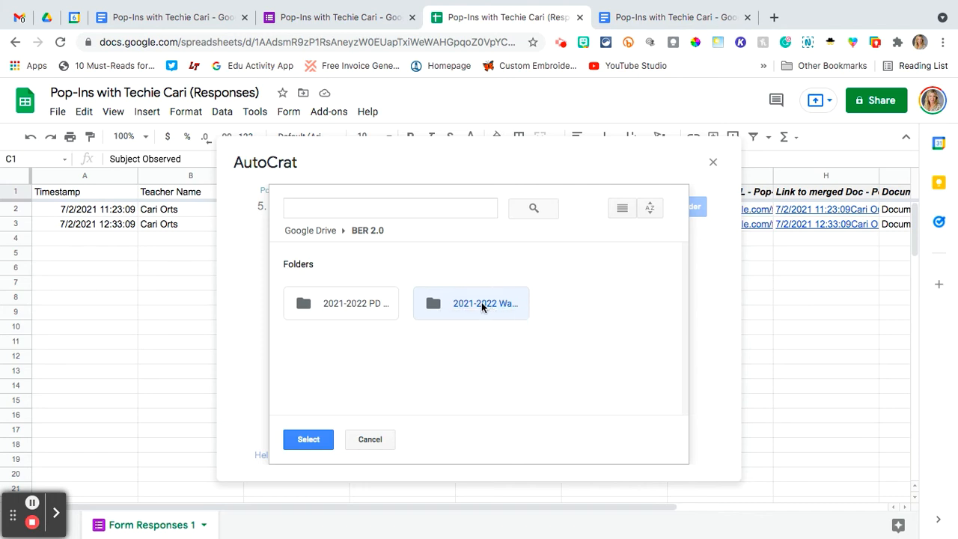
{"action": "left_click", "coordinate": [314, 443]}
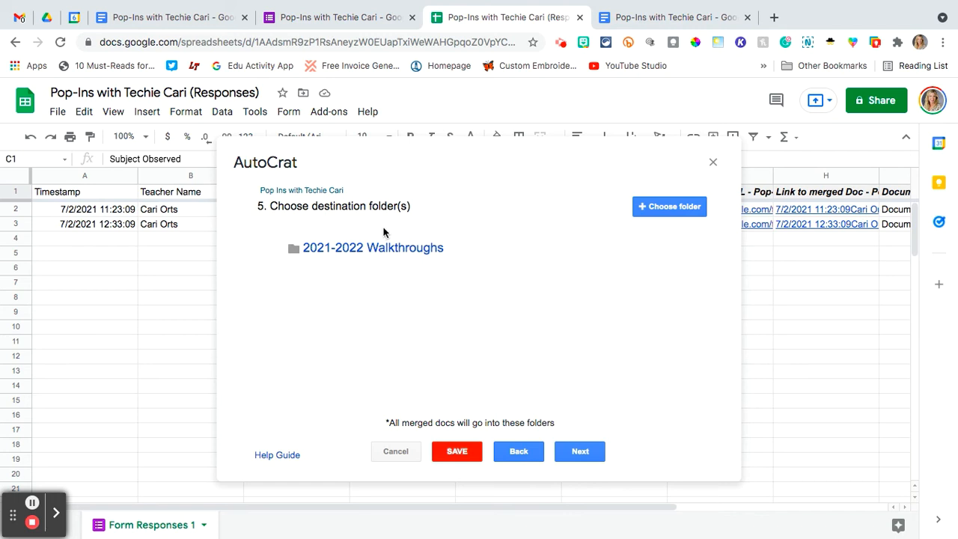
{"action": "left_click", "coordinate": [573, 454]}
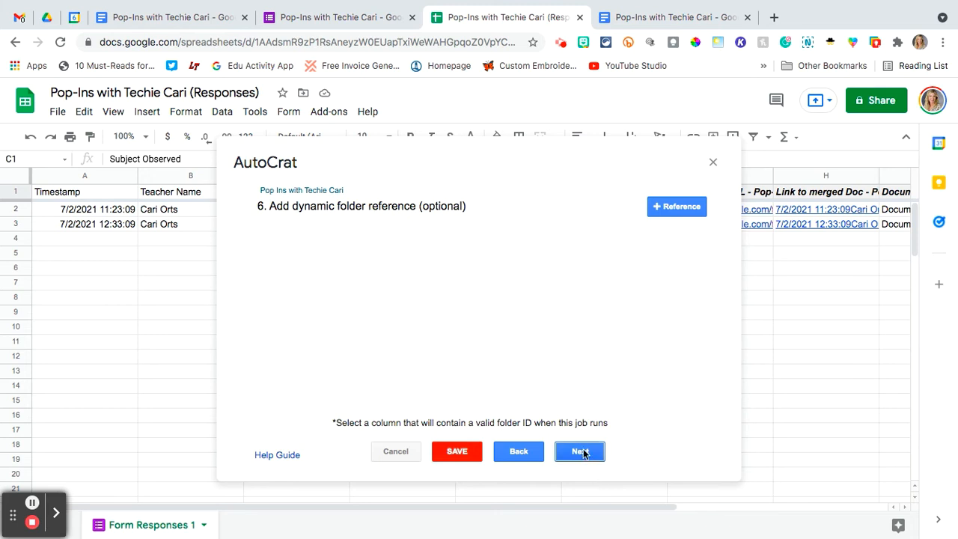
Skip the dynamic folder reference and merge condition, and turn on sharing of the merged document.
{"action": "left_click", "coordinate": [581, 452]}
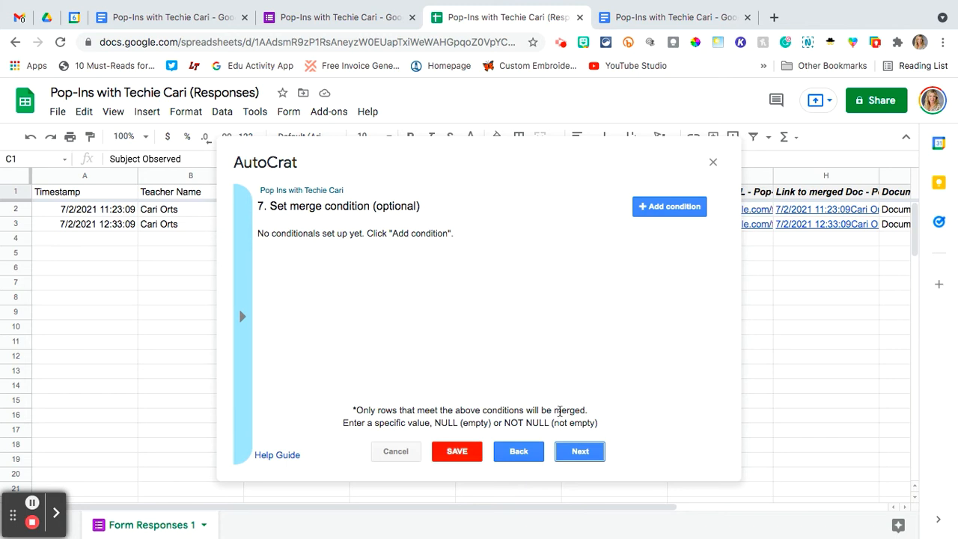
{"action": "left_click", "coordinate": [580, 451]}
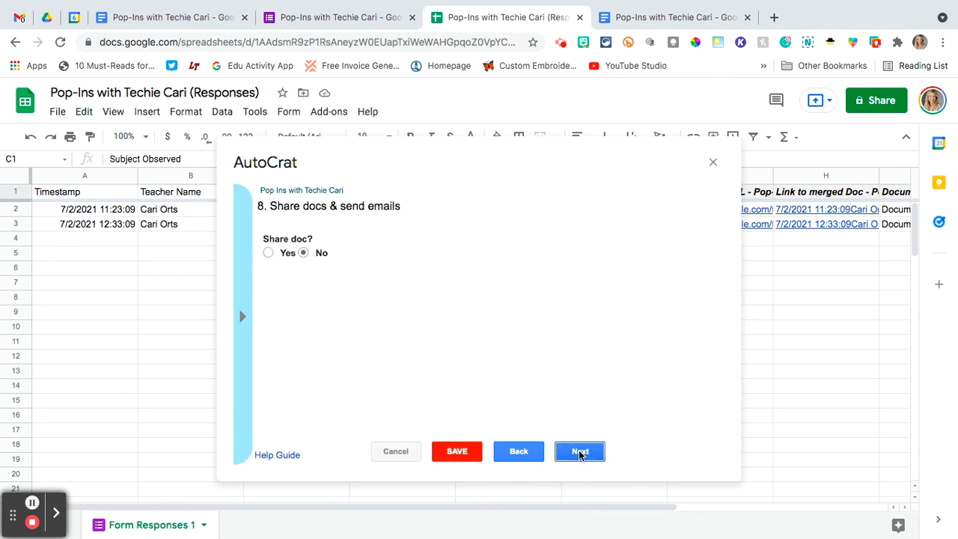
{"action": "left_click", "coordinate": [277, 253]}
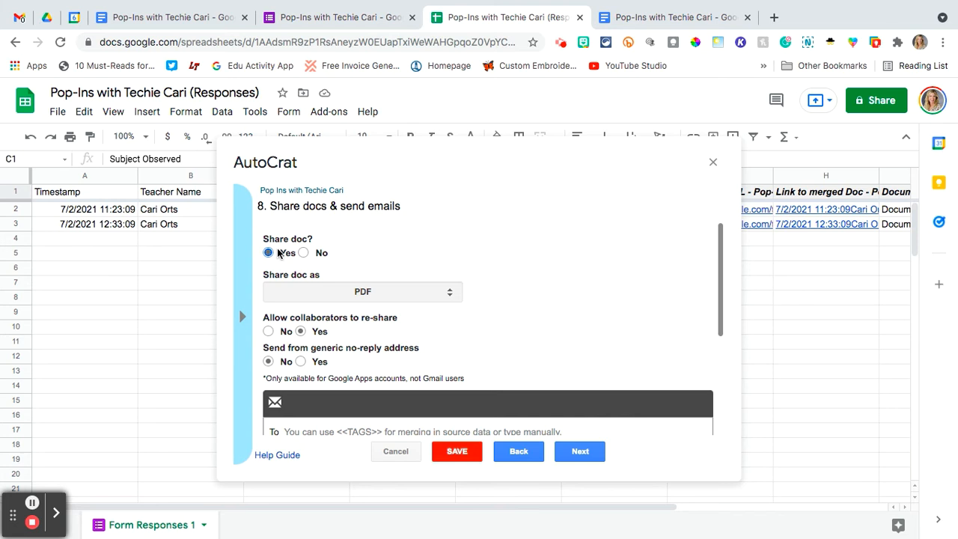
{"action": "left_click", "coordinate": [303, 253]}
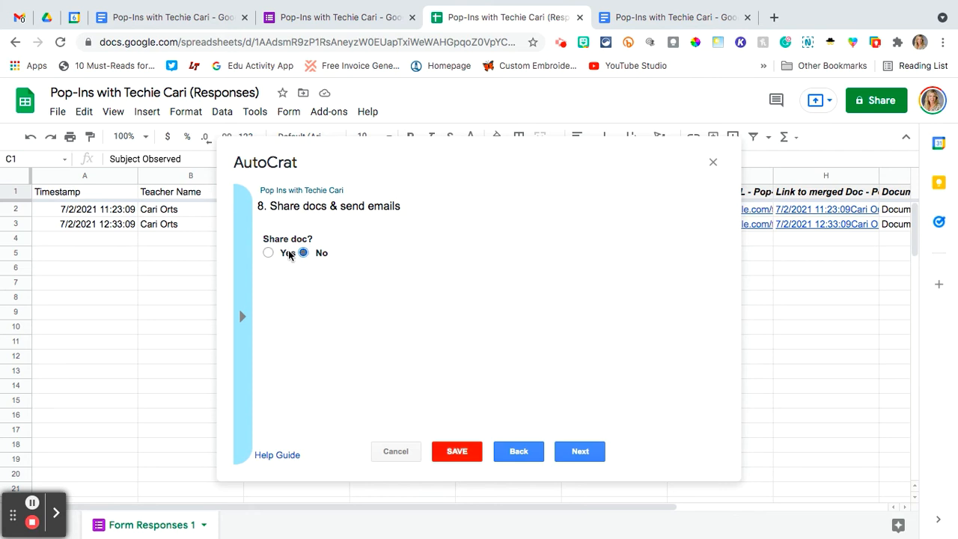
{"action": "left_click", "coordinate": [278, 256]}
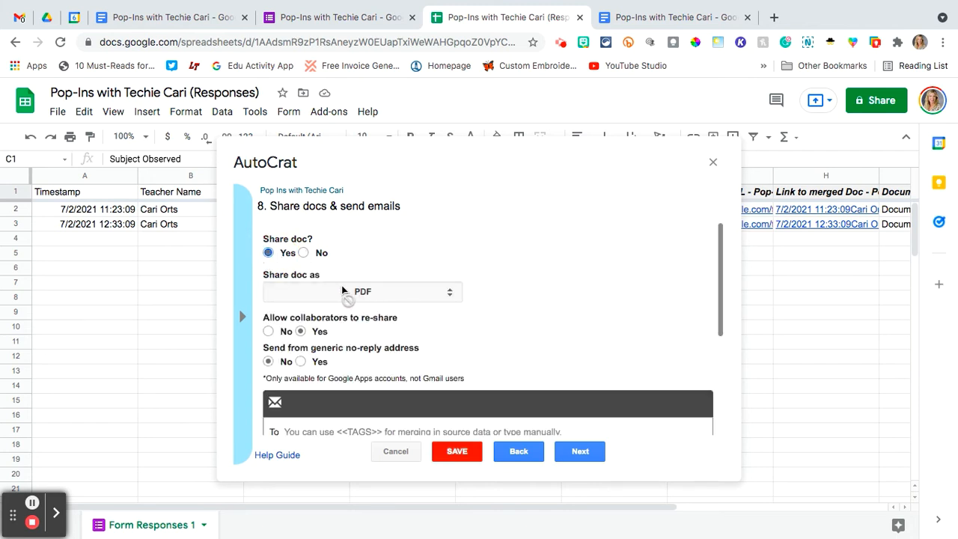
{"action": "left_click", "coordinate": [173, 18]}
{"action": "left_click", "coordinate": [538, 17]}
Address the sharing email to the <<Teacher Email Address>> merge tag, leaving the Cc field empty.
{"action": "scroll", "coordinate": [282, 363], "scroll_direction": "down", "scroll_amount": 2}
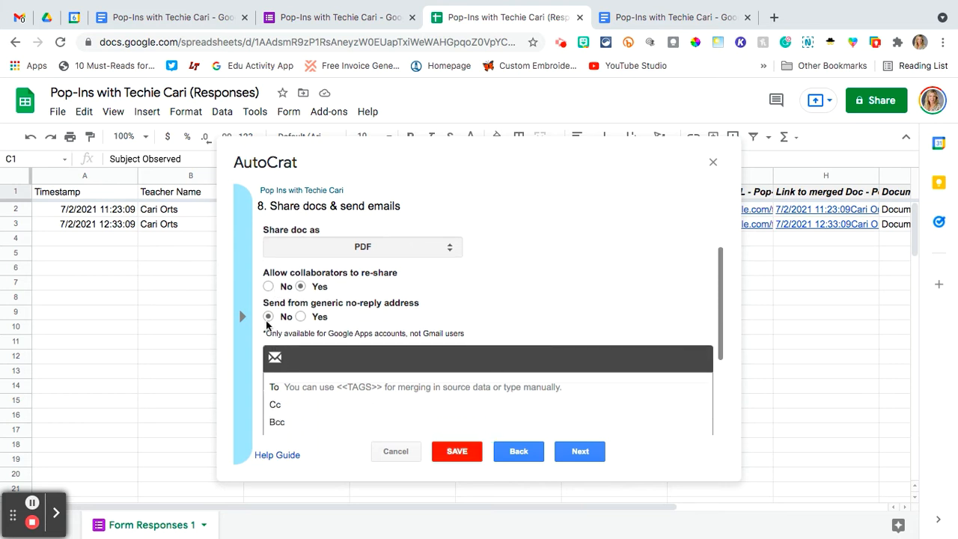
{"action": "scroll", "coordinate": [267, 323], "scroll_direction": "down", "scroll_amount": 3}
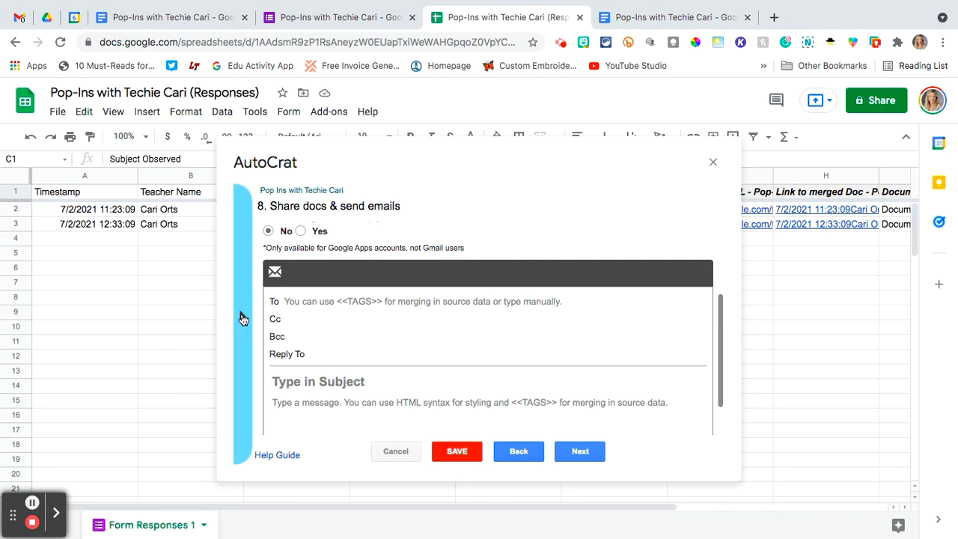
{"action": "left_click", "coordinate": [242, 317]}
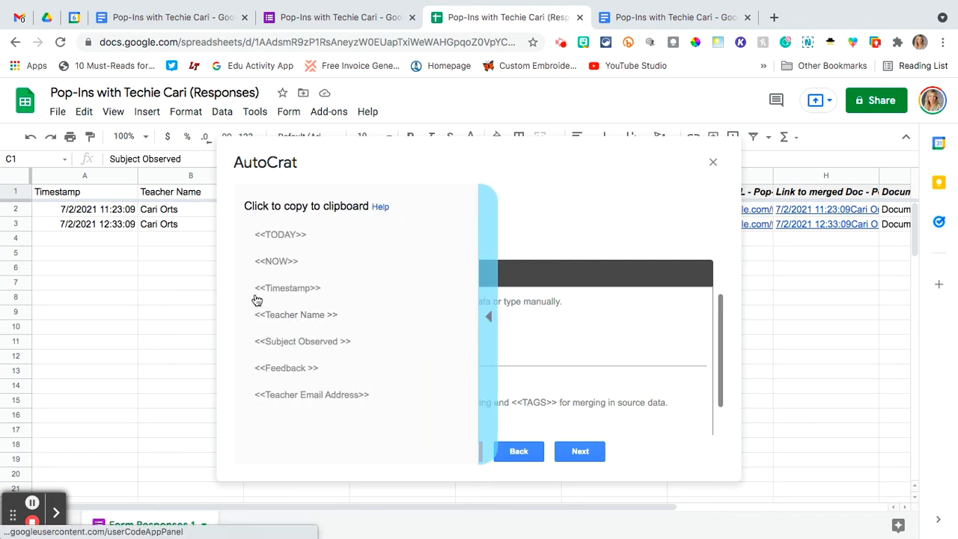
{"action": "left_click", "coordinate": [292, 397]}
{"action": "key", "text": "ctrl+c"}
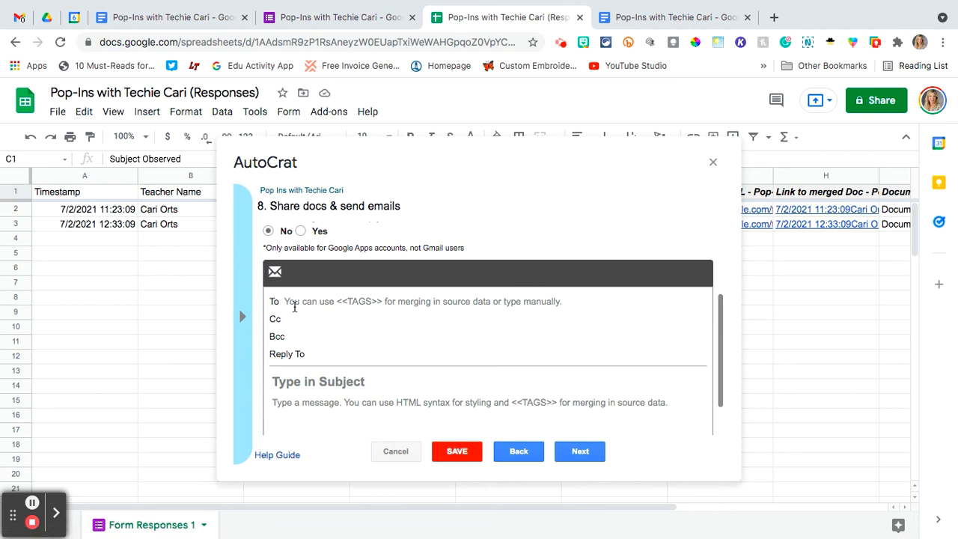
{"action": "left_click", "coordinate": [294, 303]}
{"action": "key", "text": "ctrl+v"}
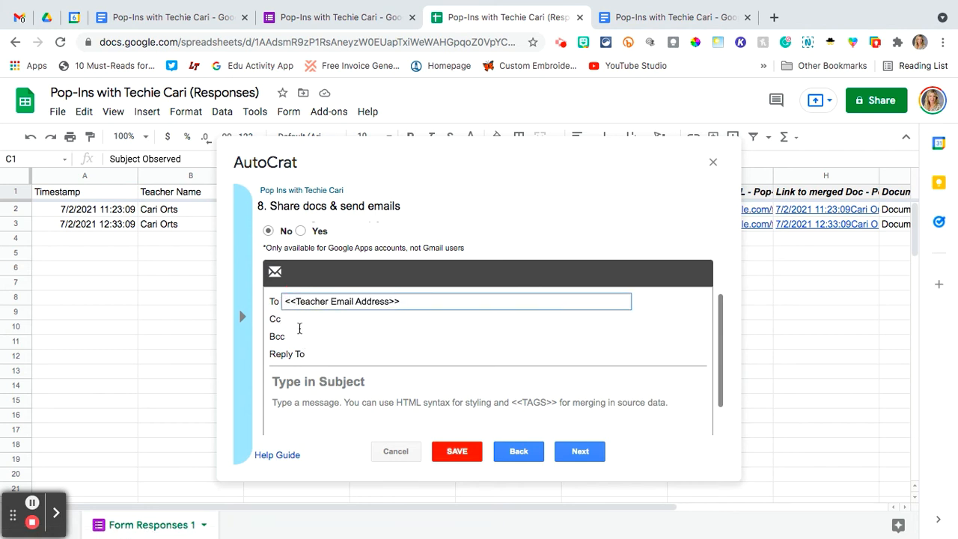
{"action": "left_click", "coordinate": [298, 322]}
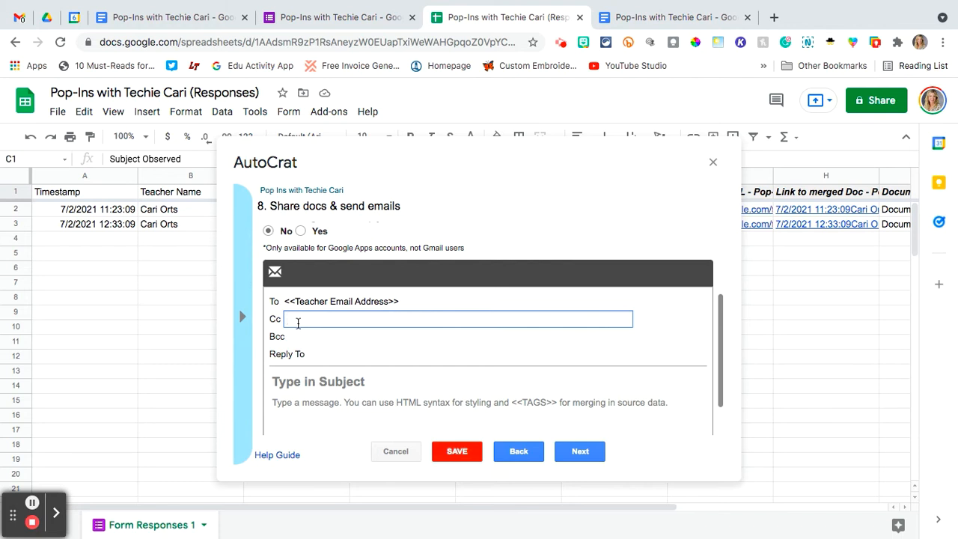
Set the email subject to "Thank you for letting my POP IN".
{"action": "scroll", "coordinate": [298, 324], "scroll_direction": "down", "scroll_amount": 2}
{"action": "left_click", "coordinate": [297, 327]}
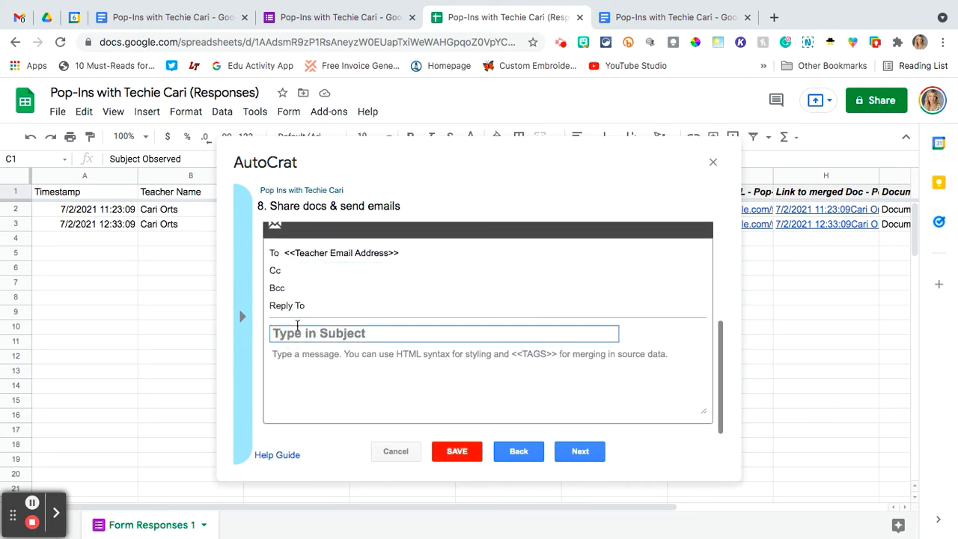
{"action": "type", "text": "Thanks"}
{"action": "key", "text": "BackSpace"}
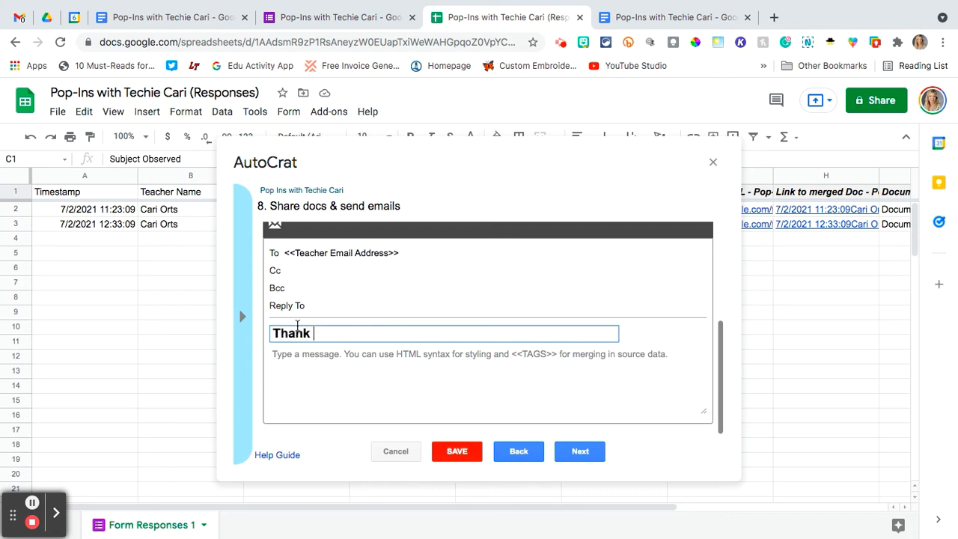
{"action": "type", "text": "you for lkett"}
{"action": "key", "text": "BackSpace"}
{"action": "key", "text": "BackSpace"}
{"action": "key", "text": "BackSpace"}
{"action": "key", "text": "BackSpace"}
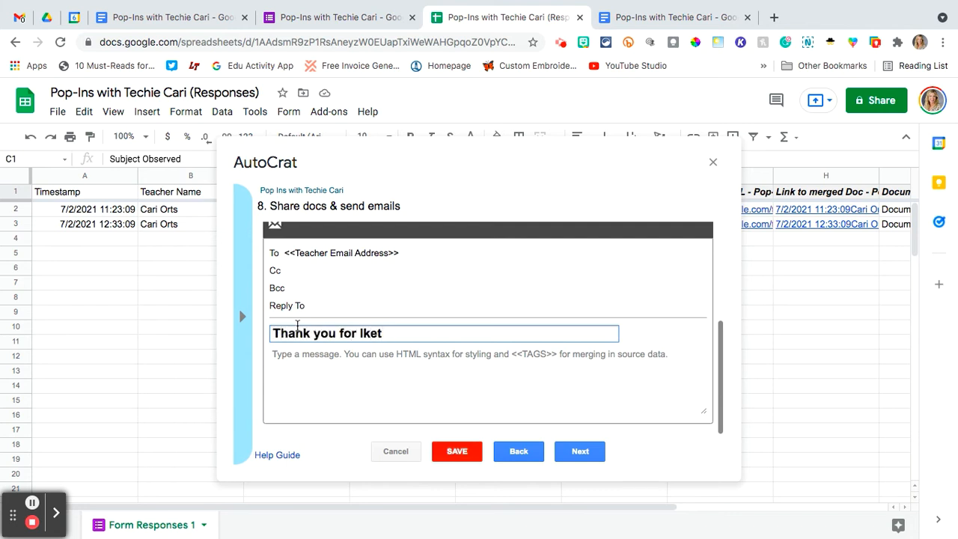
{"action": "type", "text": "etting my POP "}
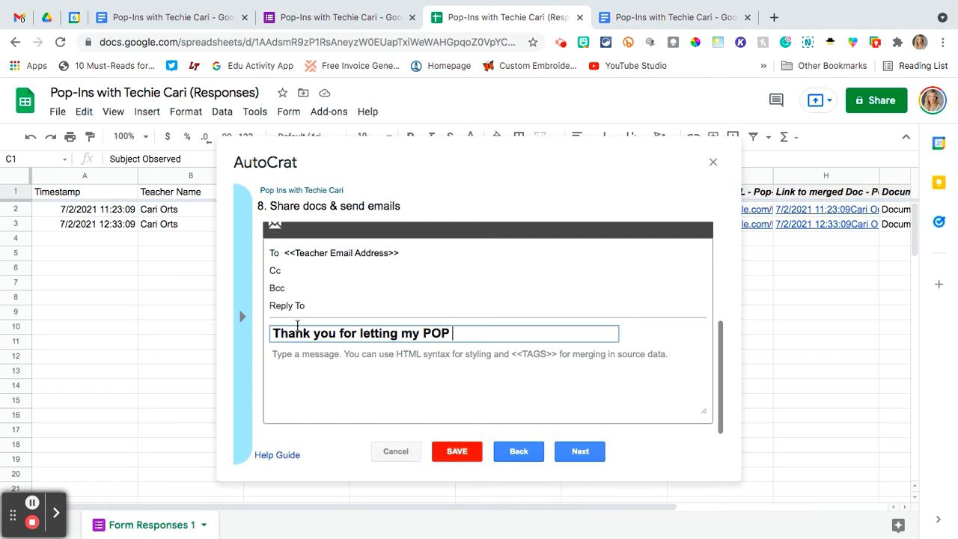
{"action": "type", "text": "IN"}
Start the email message with the greeting "Hi <<Teacher Name >>!" using the teacher name merge tag.
{"action": "left_click", "coordinate": [299, 363]}
{"action": "type", "text": "Hi"}
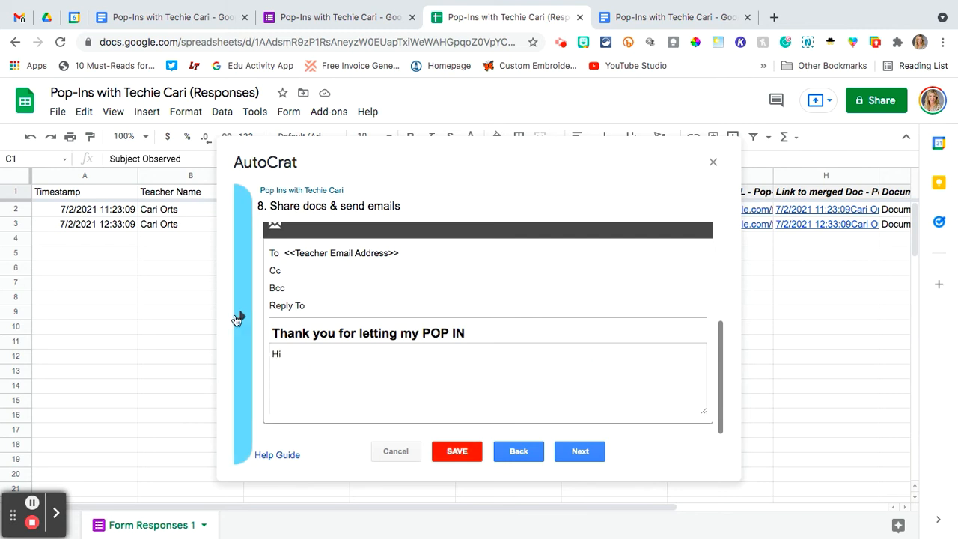
{"action": "left_click", "coordinate": [242, 317]}
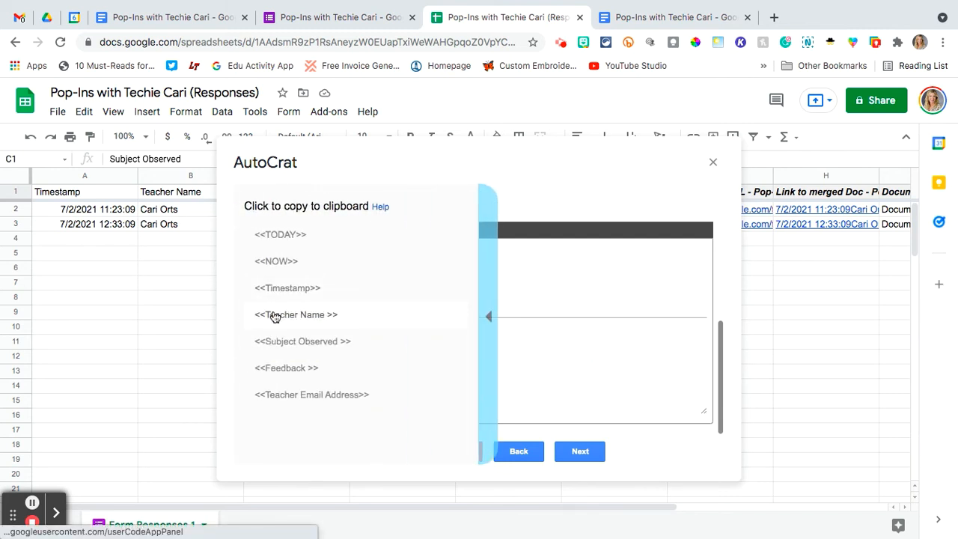
{"action": "left_click", "coordinate": [274, 317]}
{"action": "left_click", "coordinate": [327, 359]}
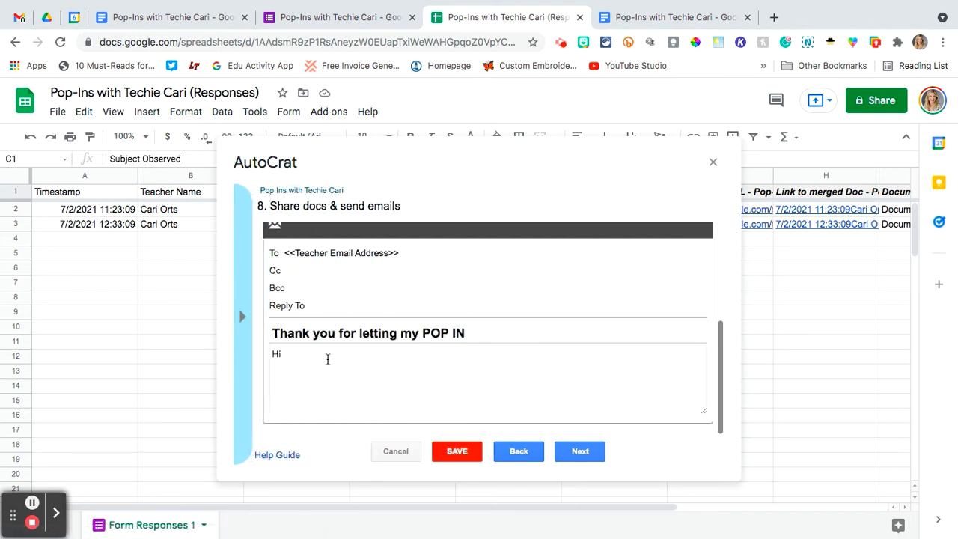
{"action": "type", "text": "<<Teacher Name >>"}
{"action": "type", "text": "!"}
{"action": "key", "text": "Return"}
Add the message line "Thank you for letting me pop in, I enjoyed my time in your classroom observing <<Subject Observed >>." with correct spelling.
{"action": "type", "text": "Thank you for letting me "}
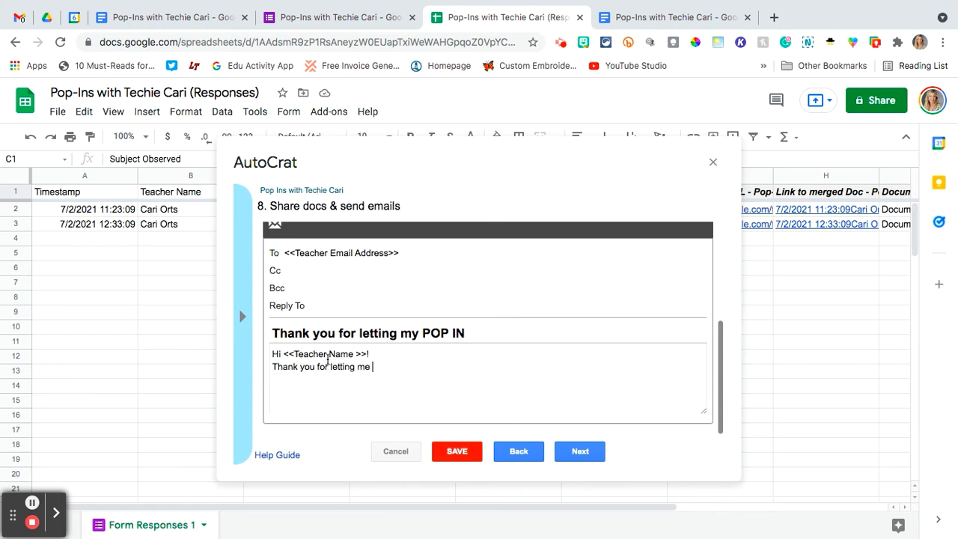
{"action": "type", "text": "pop in, I enjoyed my time in"}
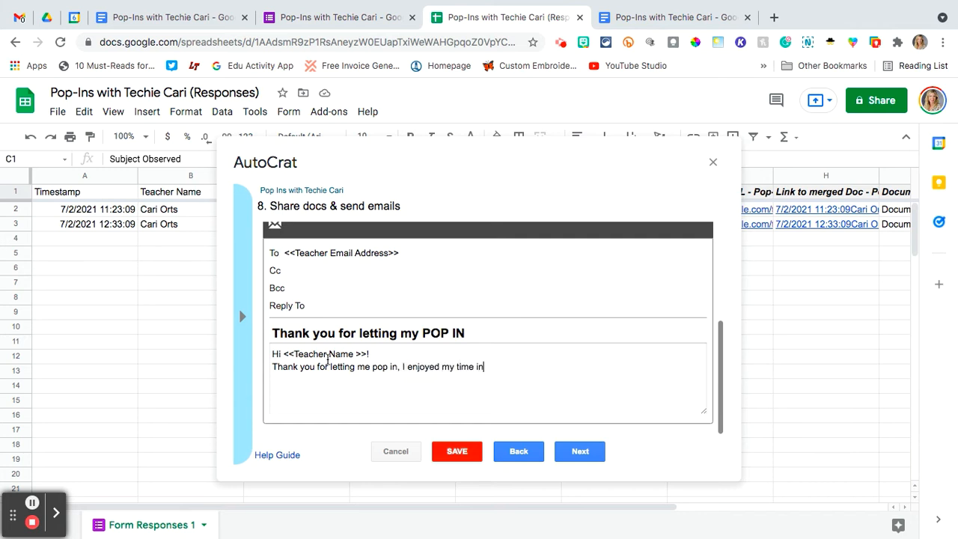
{"action": "type", "text": " your classroom oberving"}
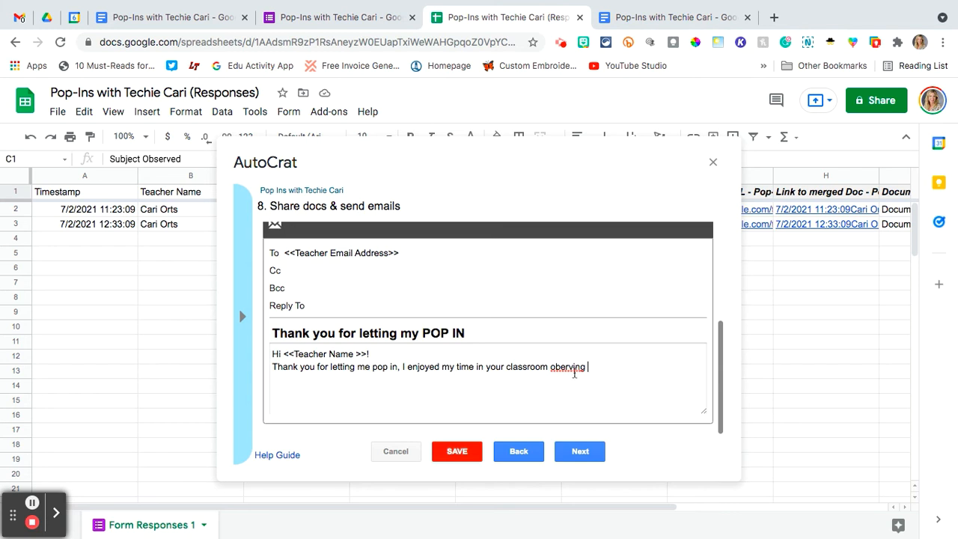
{"action": "right_click", "coordinate": [574, 371]}
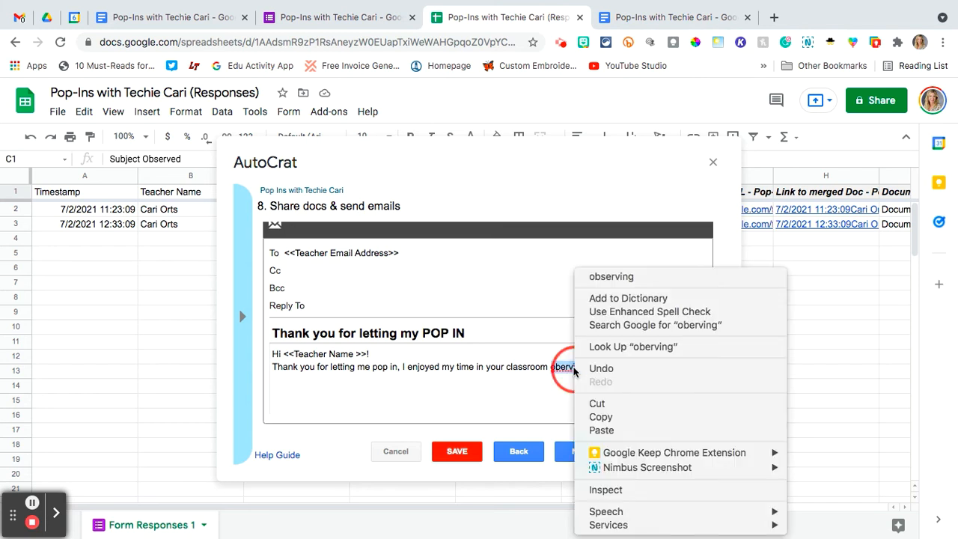
{"action": "left_click", "coordinate": [611, 276]}
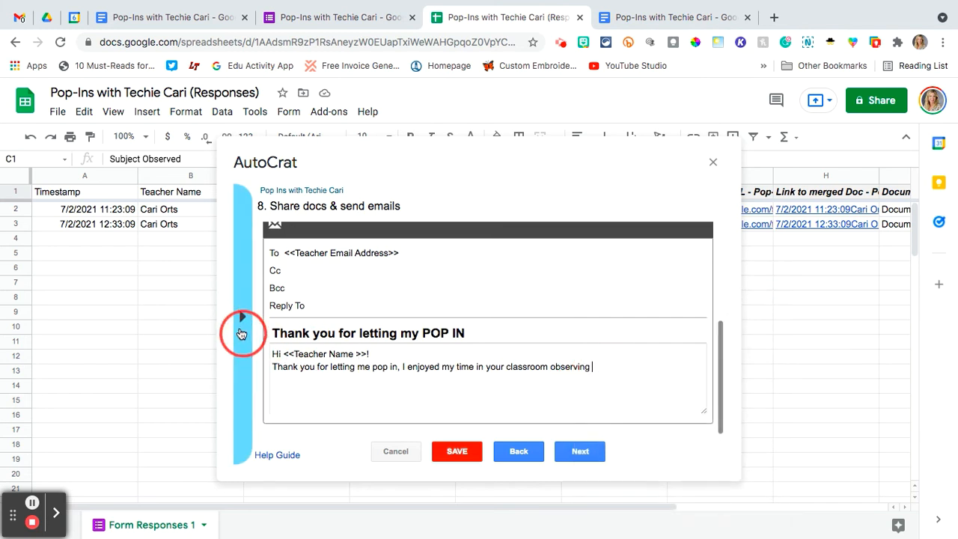
{"action": "left_click", "coordinate": [242, 316]}
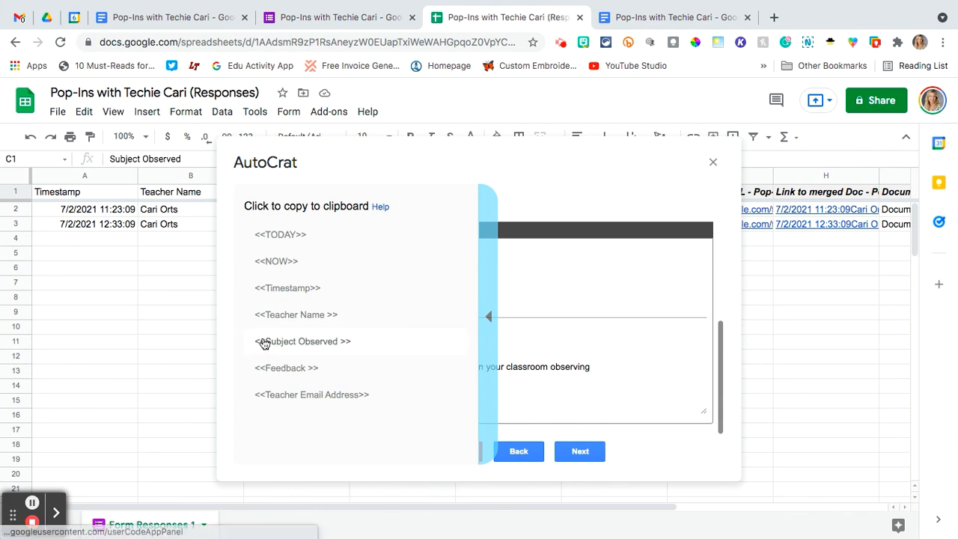
{"action": "left_click", "coordinate": [259, 343]}
{"action": "left_click", "coordinate": [603, 365]}
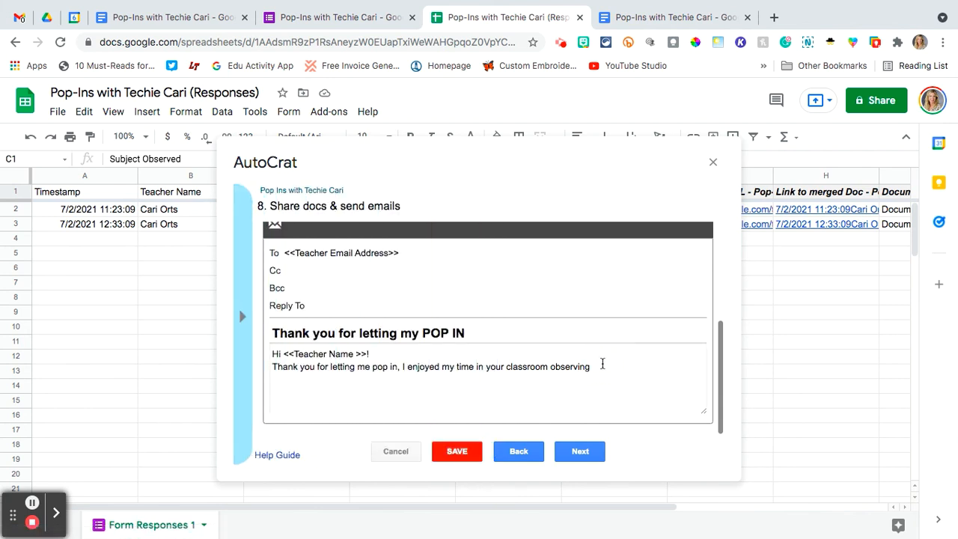
{"action": "key", "text": "ctrl+v"}
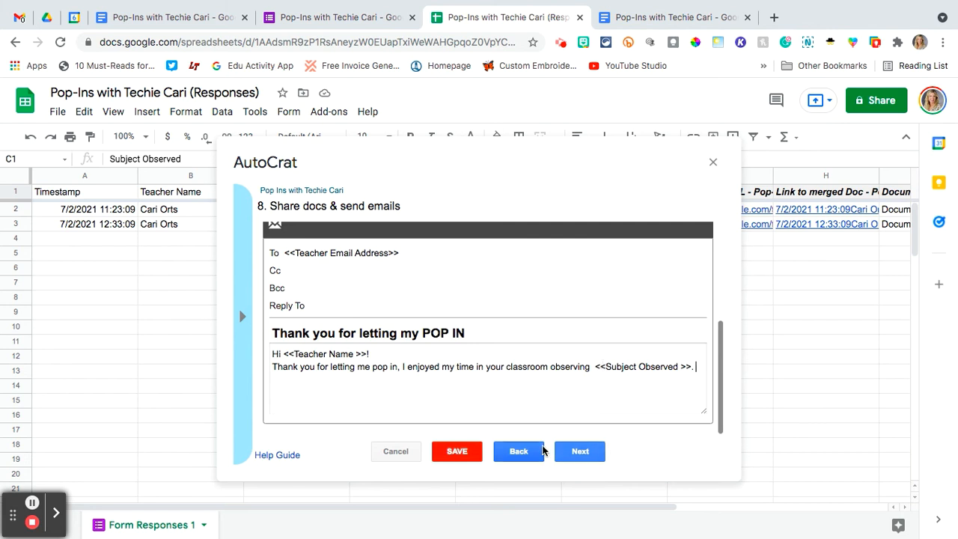
Enable running the job on the form trigger, save the merge job and close AutoCrat.
{"action": "left_click", "coordinate": [581, 454]}
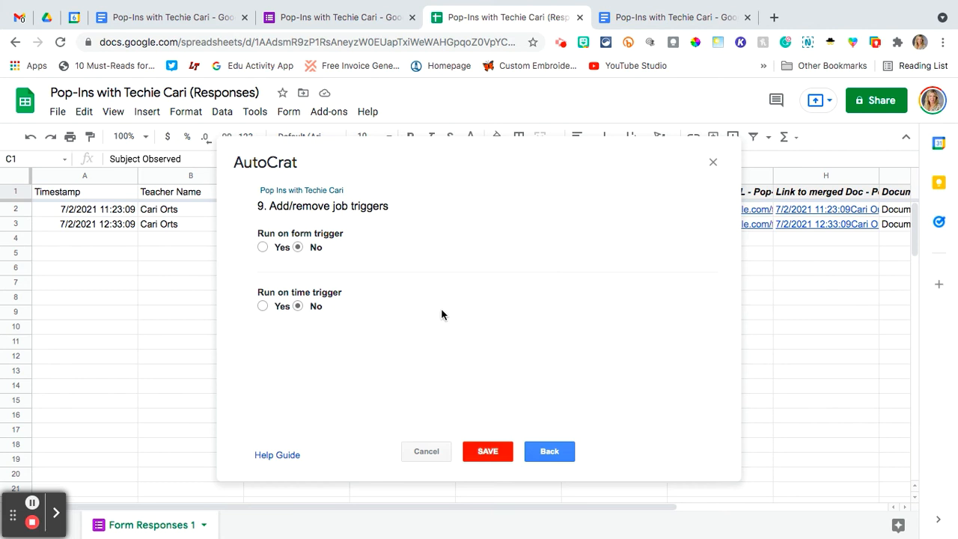
{"action": "left_click", "coordinate": [262, 247]}
{"action": "left_click", "coordinate": [505, 454]}
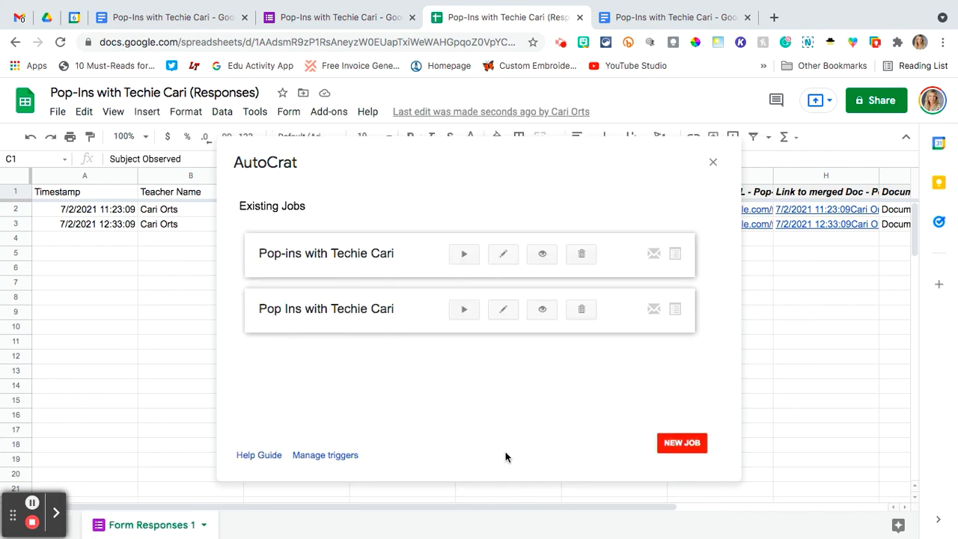
{"action": "left_click", "coordinate": [715, 163]}
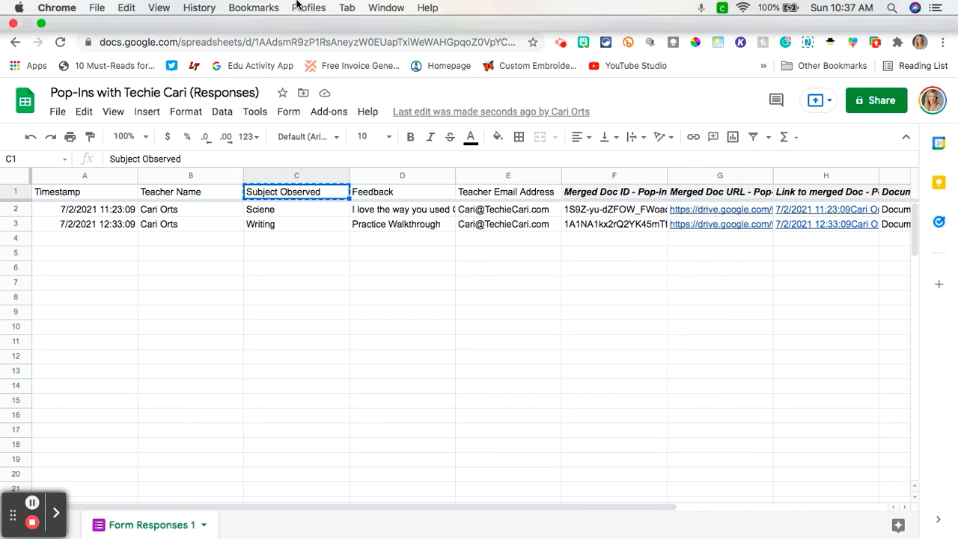
Review the Pop-Ins form's questions and the tagged Pop-Ins document template.
{"action": "left_click", "coordinate": [351, 47]}
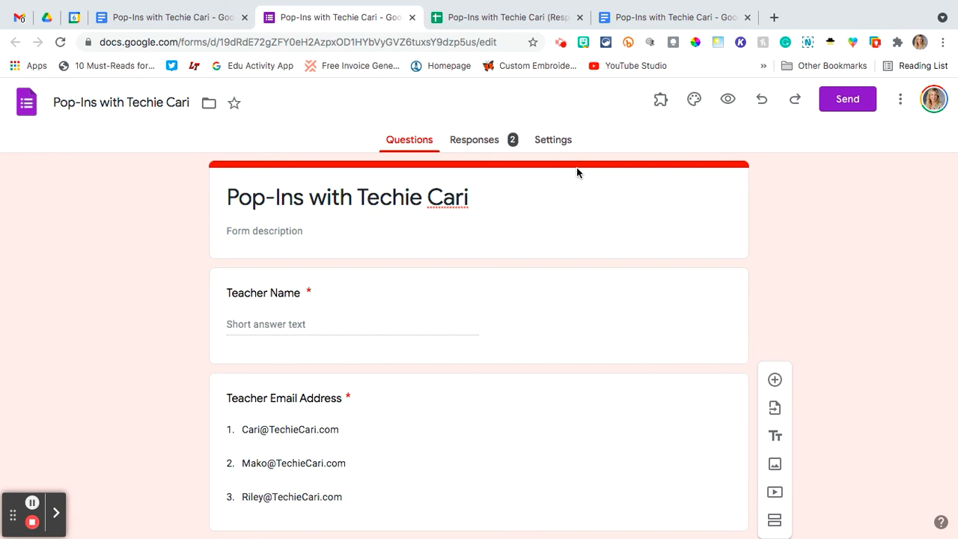
{"action": "left_click", "coordinate": [200, 20]}
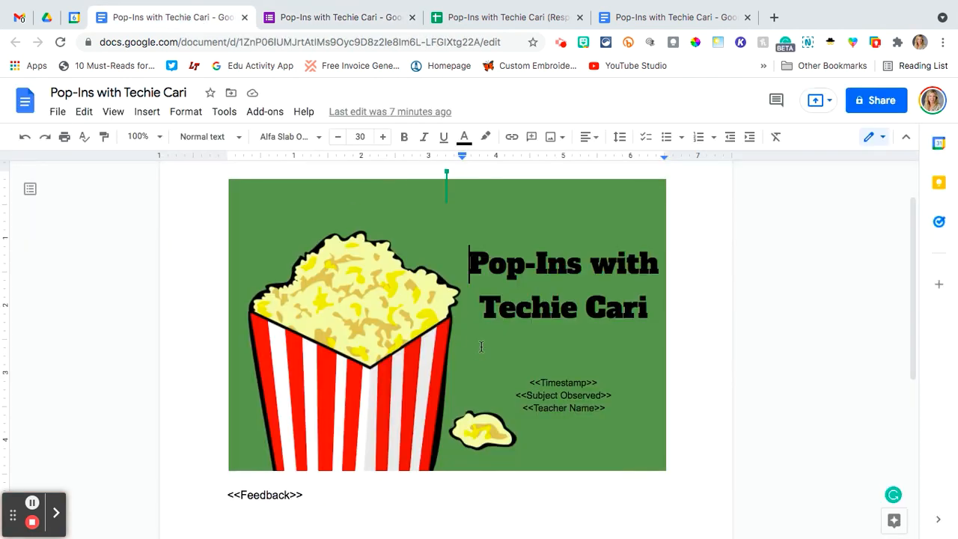
{"action": "scroll", "coordinate": [482, 347], "scroll_direction": "down", "scroll_amount": 1}
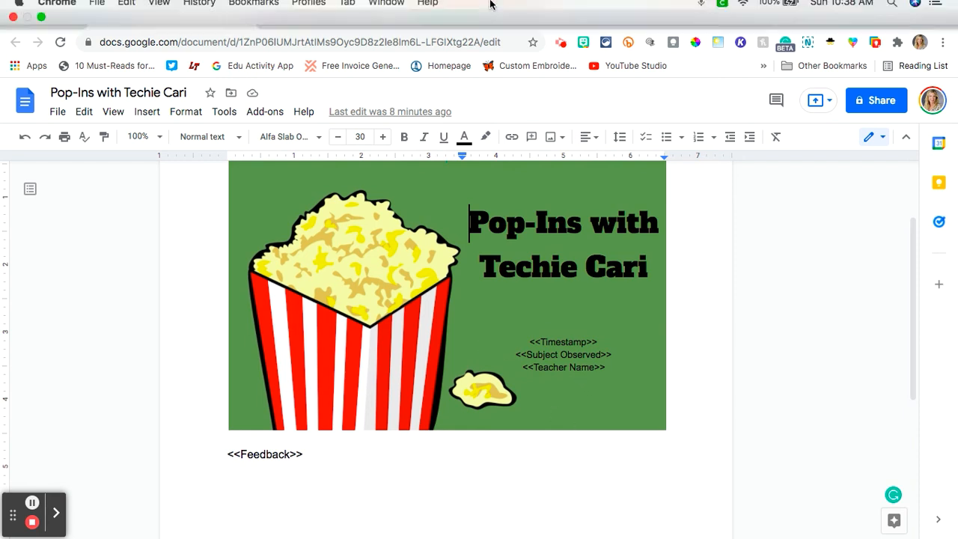
Open the Pop-Ins form's live preview and fill in the teacher's name.
{"action": "left_click", "coordinate": [376, 49]}
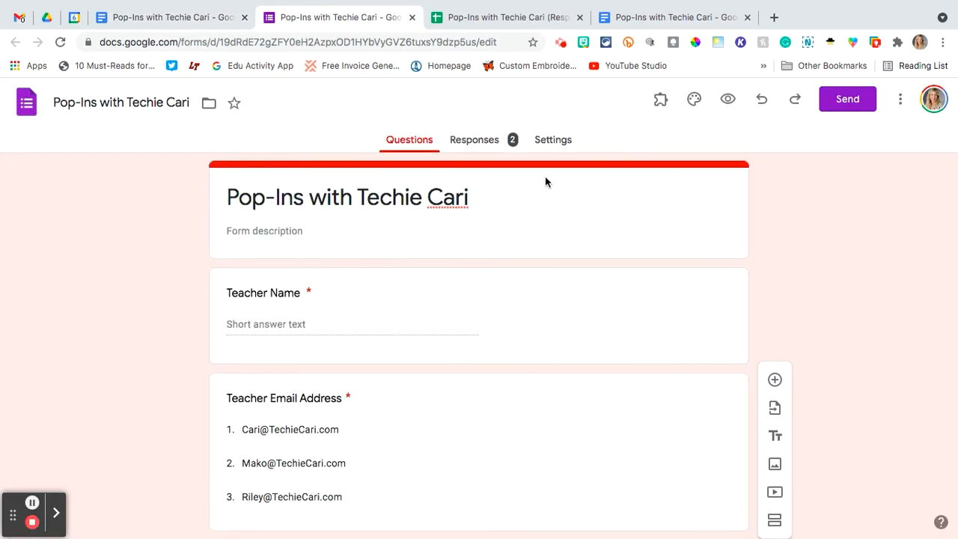
{"action": "left_click", "coordinate": [727, 104]}
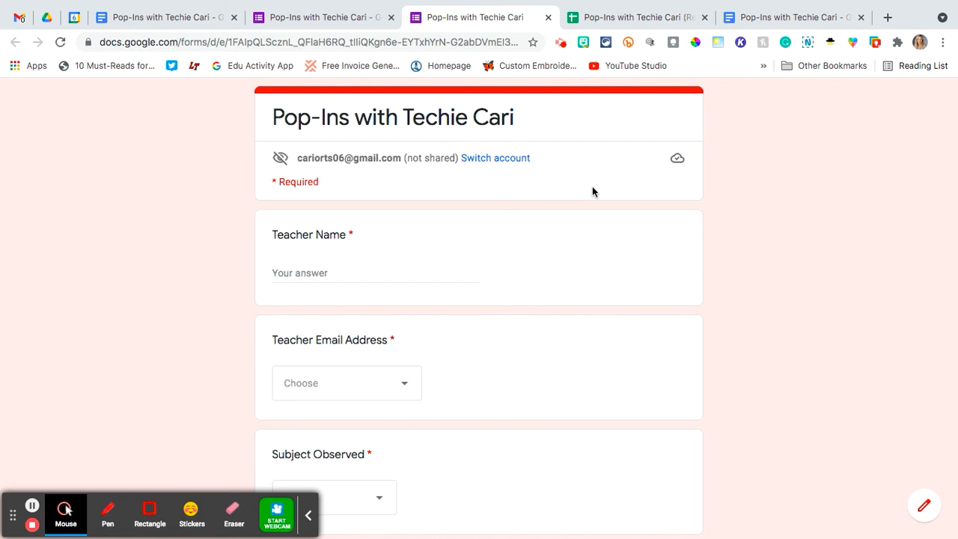
{"action": "left_click", "coordinate": [348, 275]}
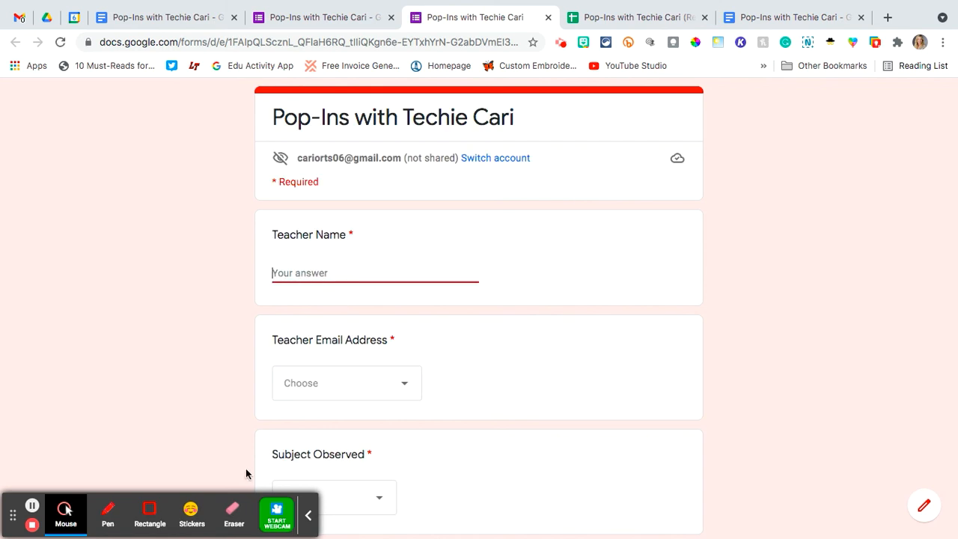
{"action": "left_click", "coordinate": [309, 515]}
{"action": "left_click", "coordinate": [296, 279]}
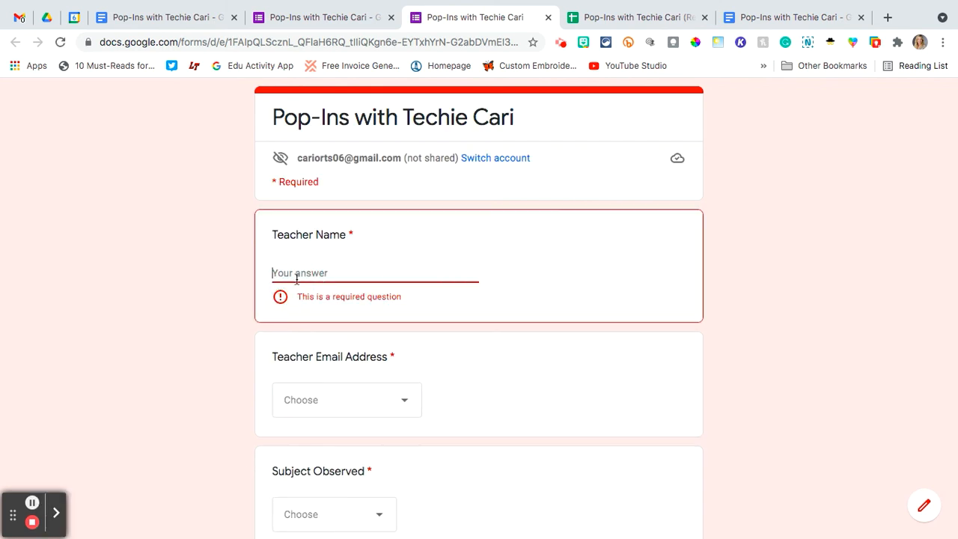
{"action": "type", "text": "CCA"}
{"action": "key", "text": "BackSpace"}
{"action": "key", "text": "BackSpace"}
{"action": "type", "text": "ari"}
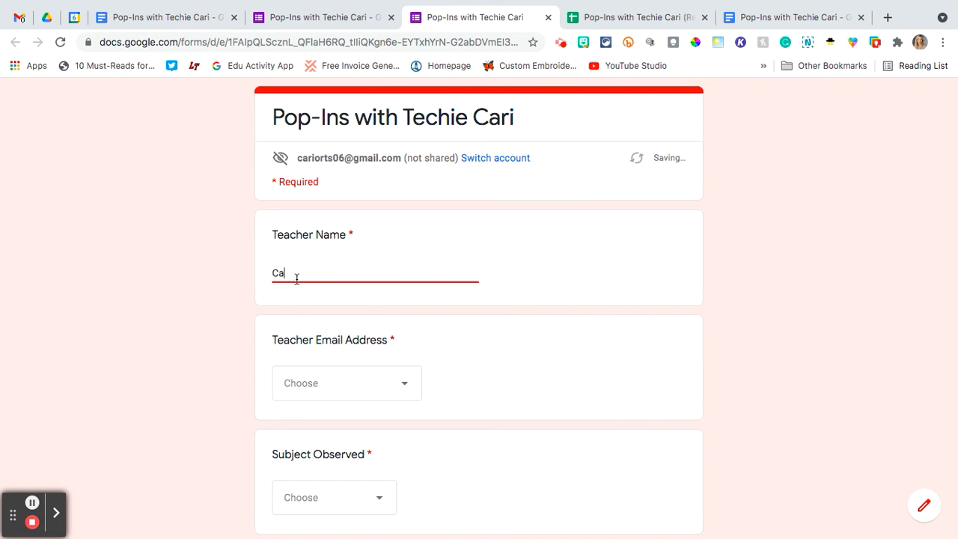
{"action": "key", "text": "Tab"}
Choose the teacher's own e-mail address in the form and set Subject Observed to Math.
{"action": "left_click", "coordinate": [304, 385]}
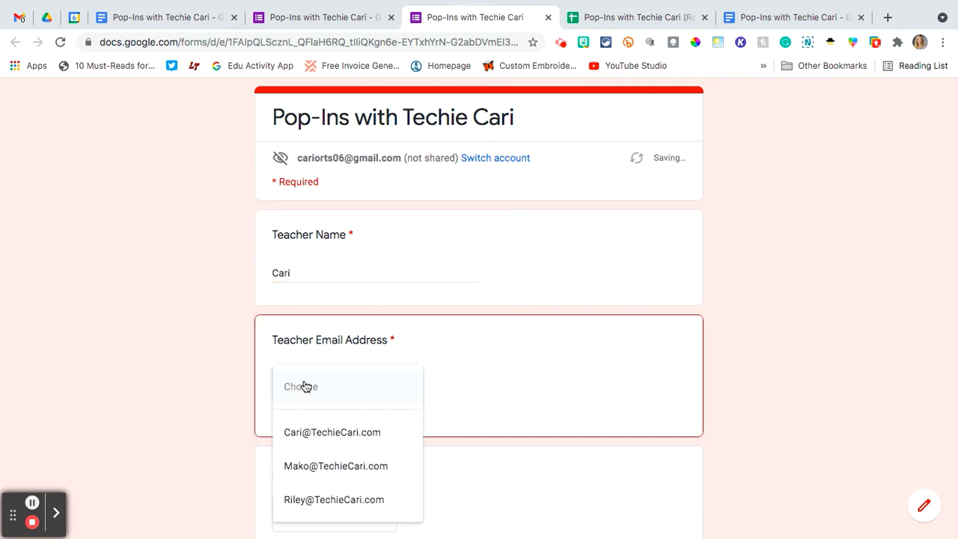
{"action": "left_click", "coordinate": [301, 428]}
{"action": "scroll", "coordinate": [302, 426], "scroll_direction": "down", "scroll_amount": 1}
{"action": "scroll", "coordinate": [301, 426], "scroll_direction": "down", "scroll_amount": 2}
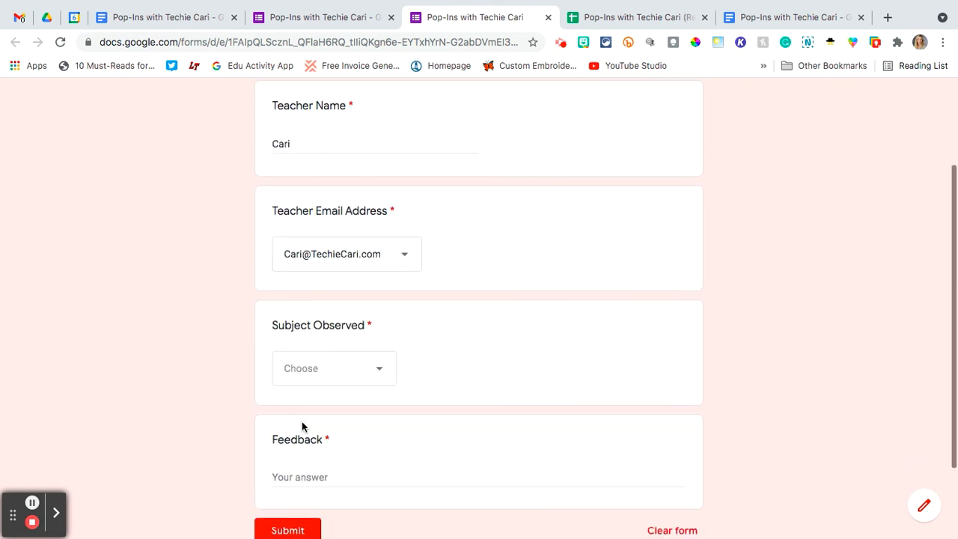
{"action": "left_click", "coordinate": [302, 370]}
{"action": "left_click", "coordinate": [300, 331]}
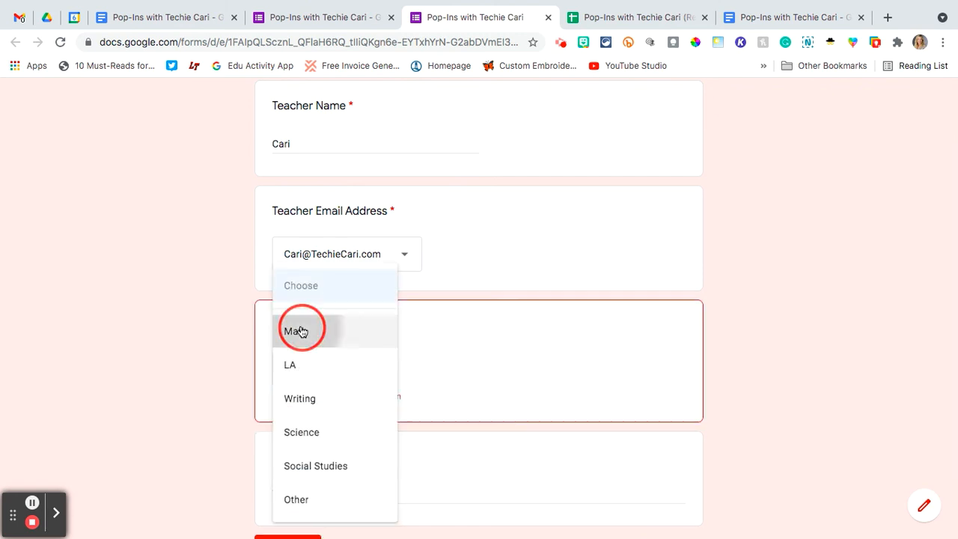
Enter "Great job today!" as the feedback and submit the form response.
{"action": "scroll", "coordinate": [336, 460], "scroll_direction": "down", "scroll_amount": 2}
{"action": "left_click", "coordinate": [320, 411]}
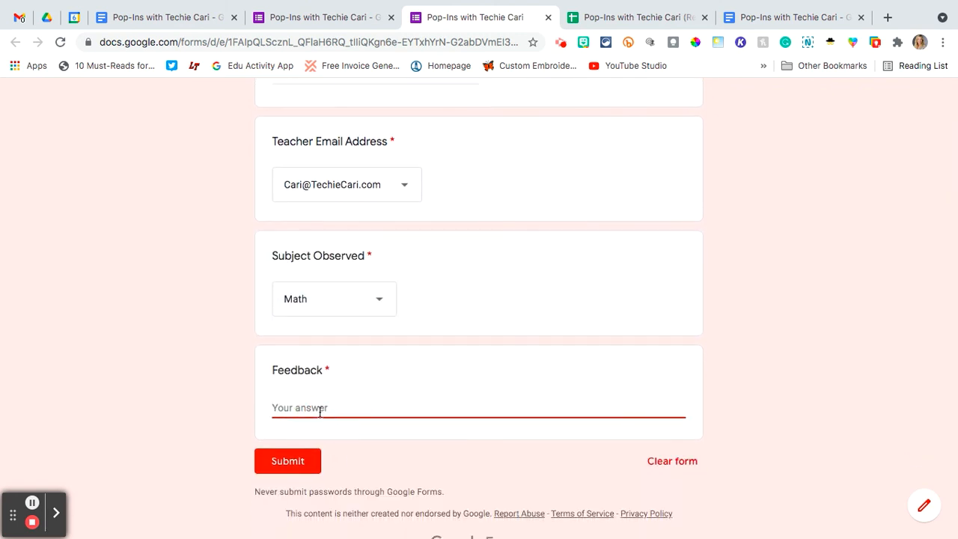
{"action": "type", "text": "Get"}
{"action": "key", "text": "BackSpace"}
{"action": "type", "text": "erat"}
{"action": "key", "text": "BackSpace"}
{"action": "key", "text": "BackSpace"}
{"action": "type", "text": "reat job today!"}
{"action": "left_click", "coordinate": [300, 468]}
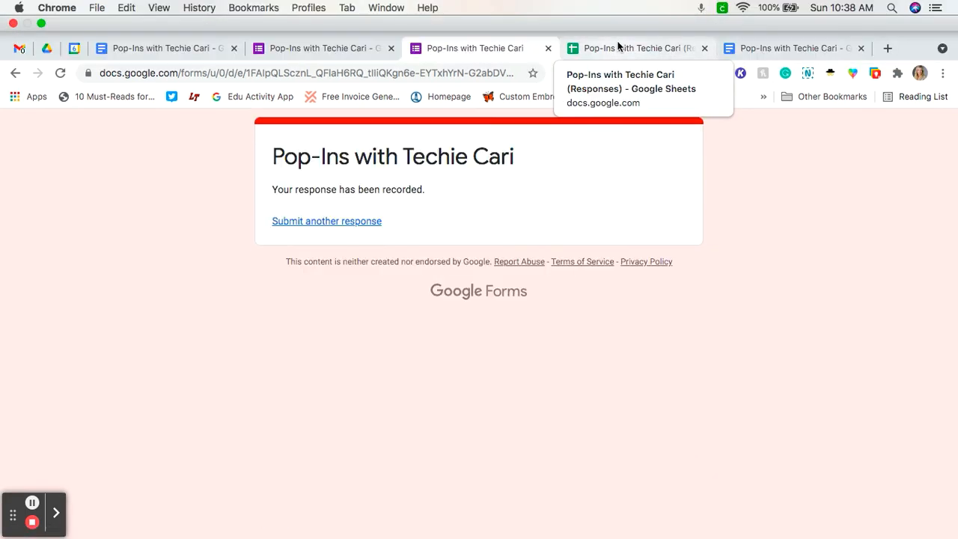
Check the new Math response's merge columns in the responses spreadsheet and preview its merged PDF from the Merged Doc URL cell.
{"action": "left_click", "coordinate": [619, 47]}
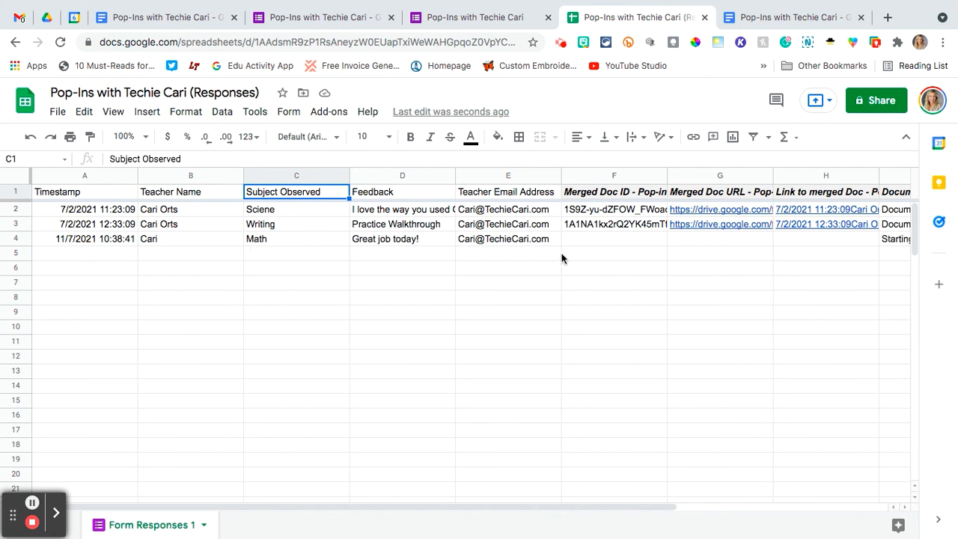
{"action": "left_click_drag", "start_coordinate": [621, 507], "coordinate": [717, 518]}
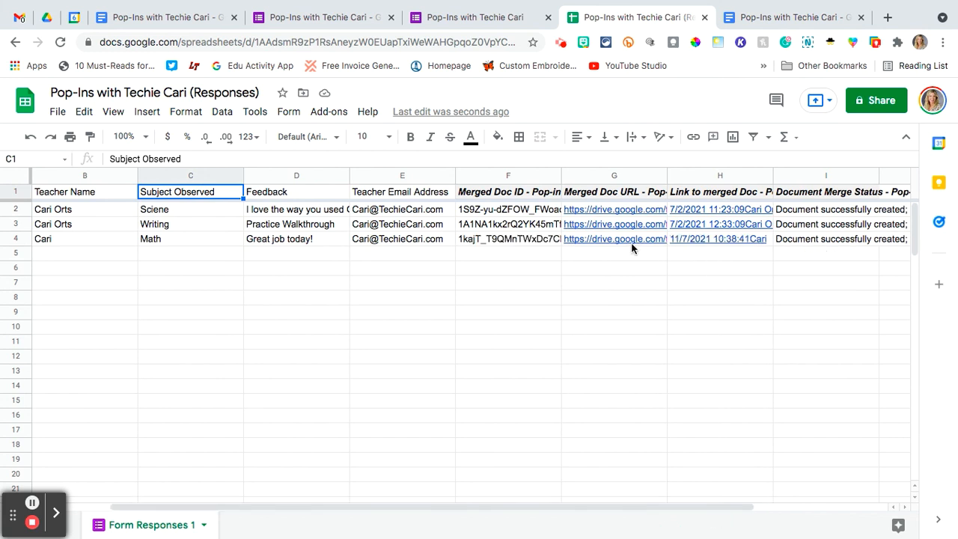
{"action": "mouse_move", "coordinate": [621, 241]}
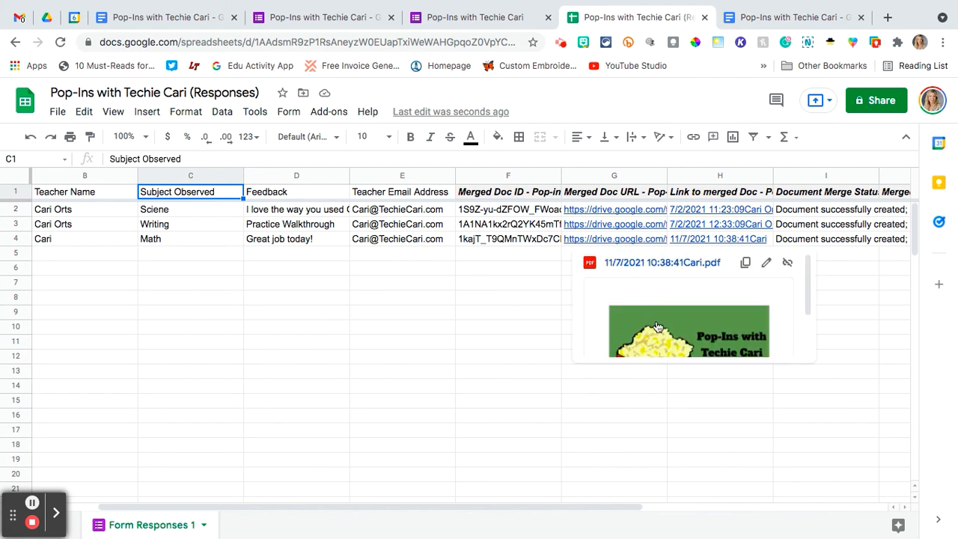
{"action": "scroll", "coordinate": [657, 325], "scroll_direction": "down", "scroll_amount": 2}
{"action": "scroll", "coordinate": [656, 326], "scroll_direction": "up", "scroll_amount": 2}
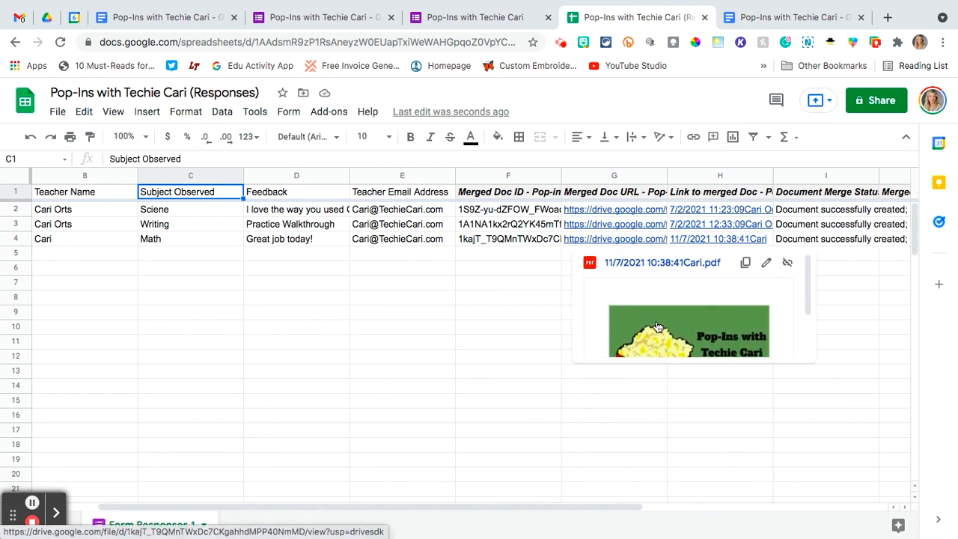
{"action": "mouse_move", "coordinate": [708, 240]}
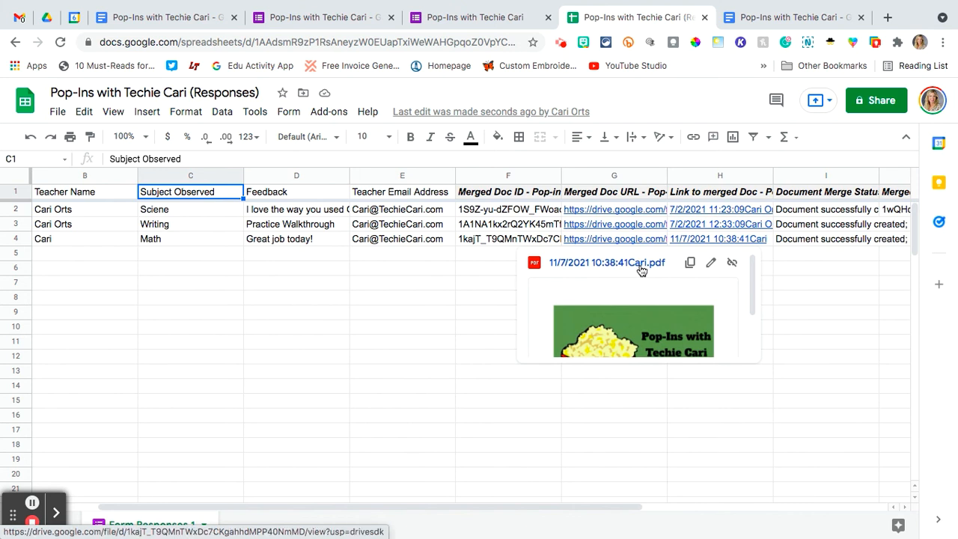
{"action": "left_click", "coordinate": [620, 238]}
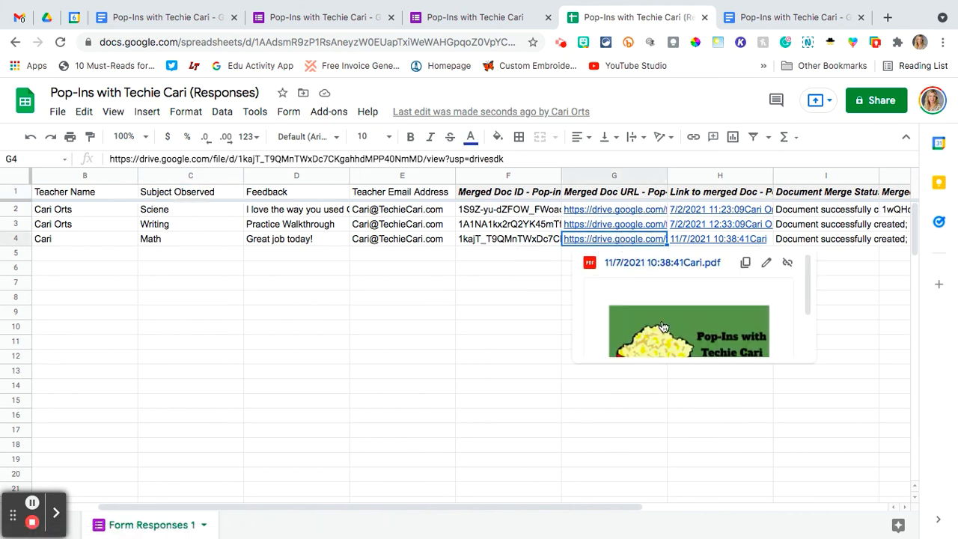